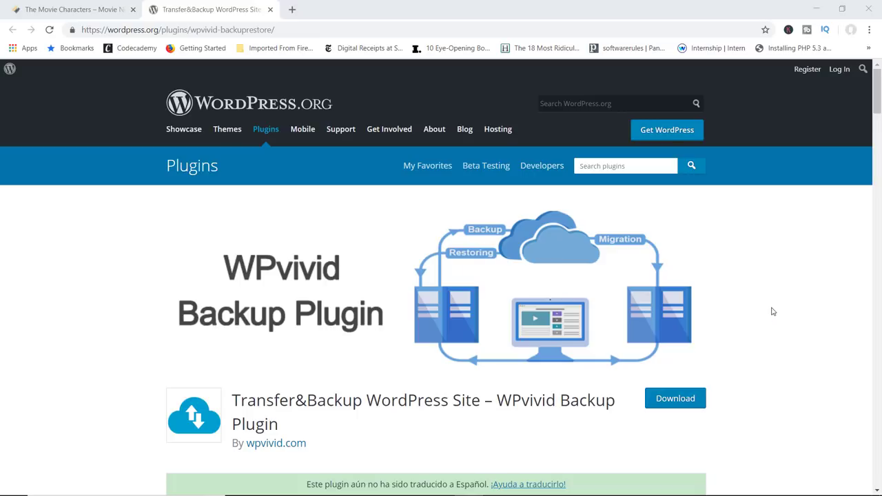
Step: Review the WPvivid Backup Plugin page on WordPress.org, including its description, version and active installations
{"action": "scroll", "coordinate": [770, 294], "scroll_direction": "down", "scroll_amount": 2}
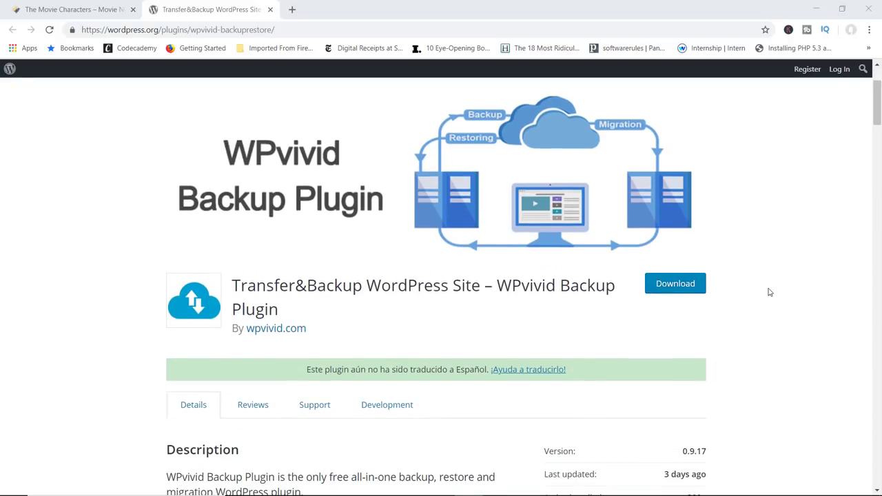
{"action": "scroll", "coordinate": [770, 293], "scroll_direction": "down", "scroll_amount": 1}
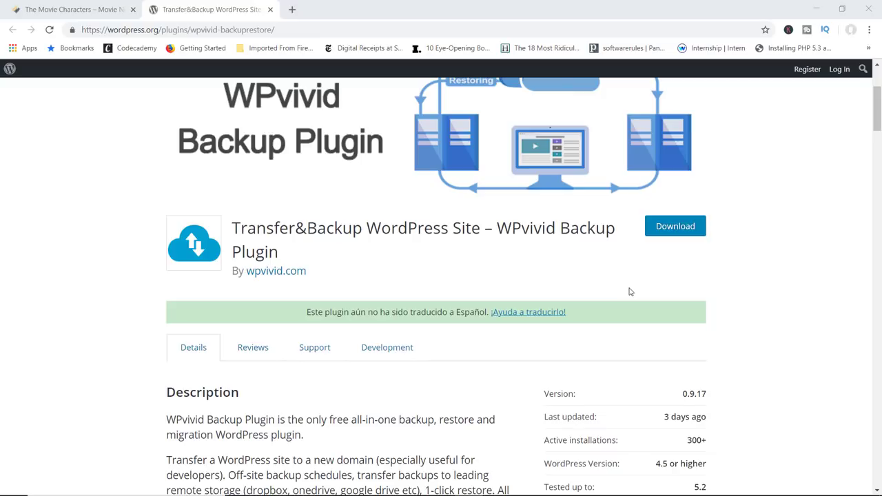
{"action": "scroll", "coordinate": [629, 292], "scroll_direction": "down", "scroll_amount": 2}
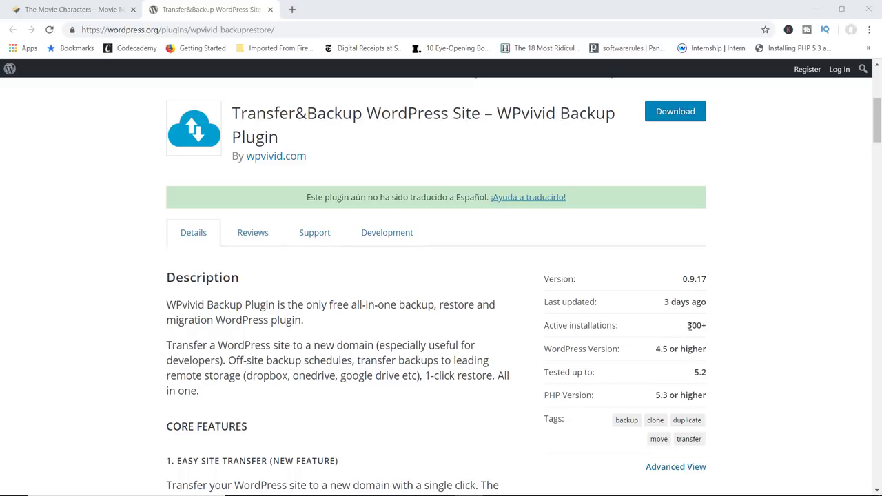
{"action": "left_click_drag", "start_coordinate": [687, 326], "coordinate": [704, 326]}
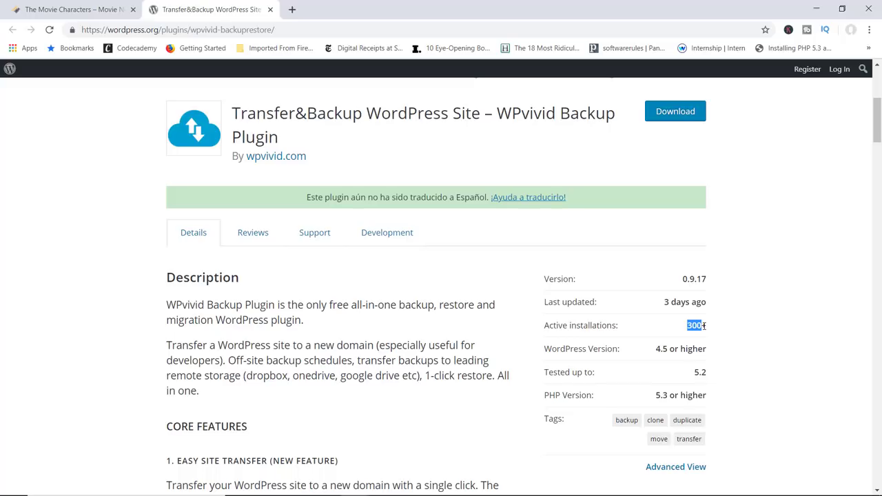
{"action": "scroll", "coordinate": [704, 325], "scroll_direction": "up", "scroll_amount": 3}
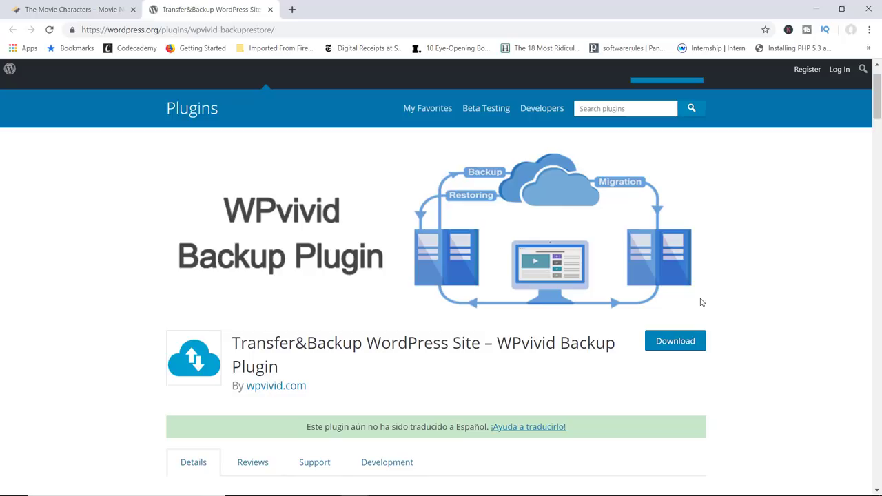
{"action": "scroll", "coordinate": [702, 301], "scroll_direction": "down", "scroll_amount": 1}
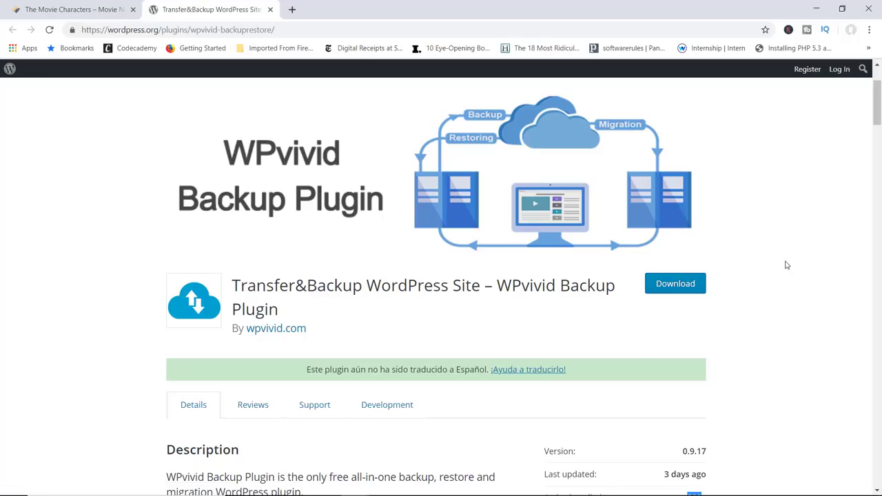
{"action": "scroll", "coordinate": [800, 258], "scroll_direction": "up", "scroll_amount": 1}
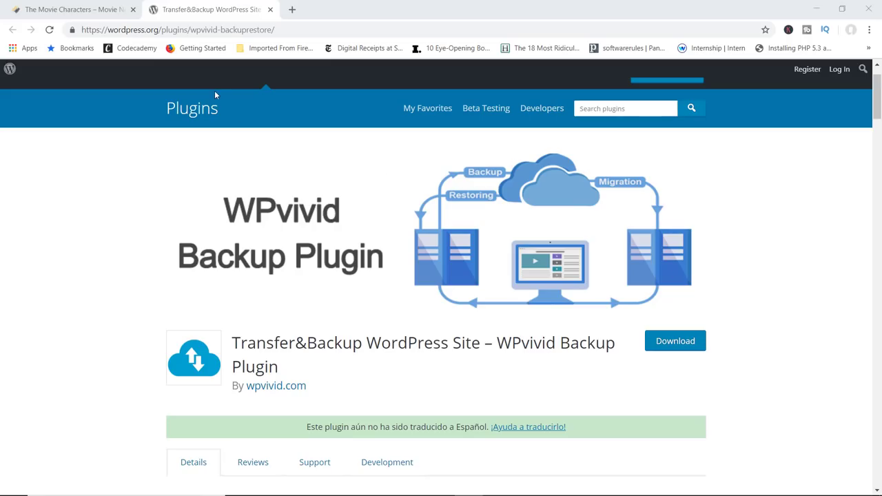
Step: Switch to The Movie Characters site, go to its WordPress dashboard and open the WPvivid settings page
{"action": "left_click", "coordinate": [103, 13]}
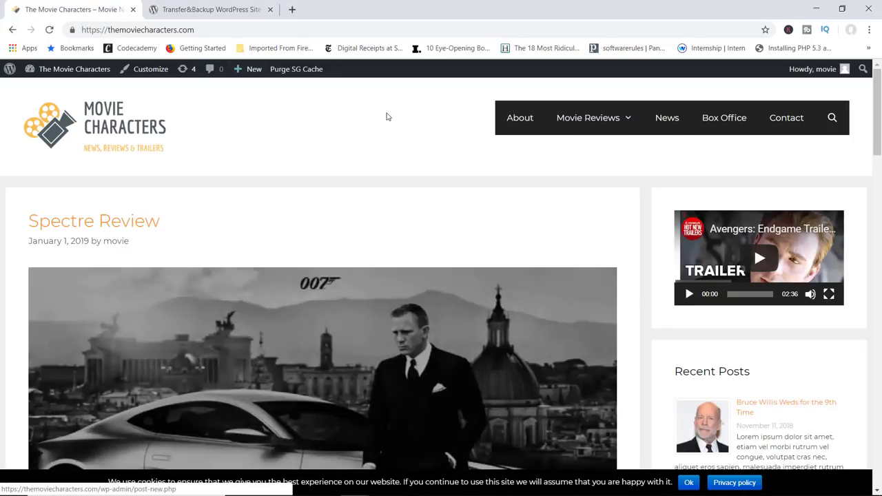
{"action": "mouse_move", "coordinate": [873, 112]}
{"action": "left_mouse_down"}
{"action": "mouse_move", "coordinate": [866, 191]}
{"action": "mouse_move", "coordinate": [871, 95]}
{"action": "left_mouse_up"}
{"action": "left_click", "coordinate": [90, 70]}
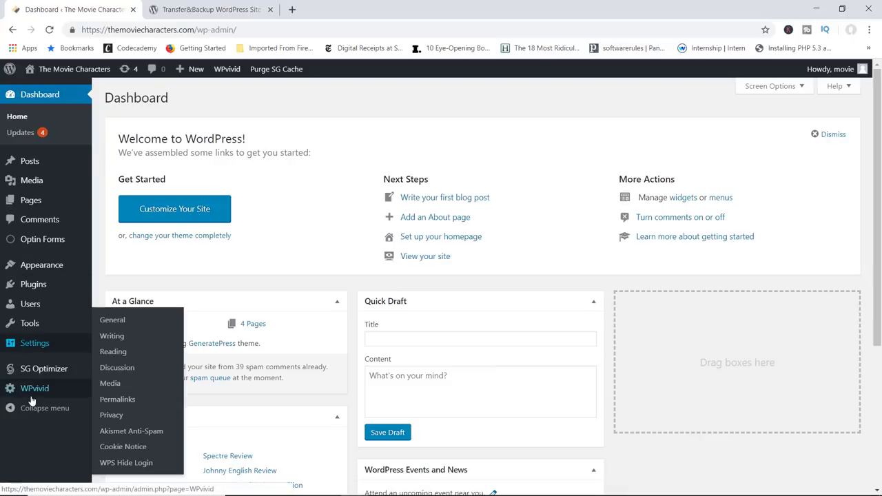
{"action": "mouse_move", "coordinate": [40, 393]}
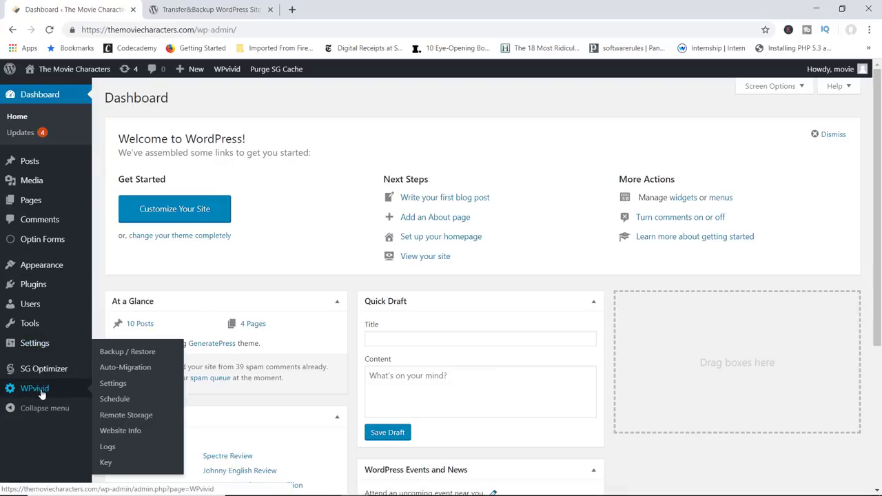
{"action": "left_click", "coordinate": [120, 392]}
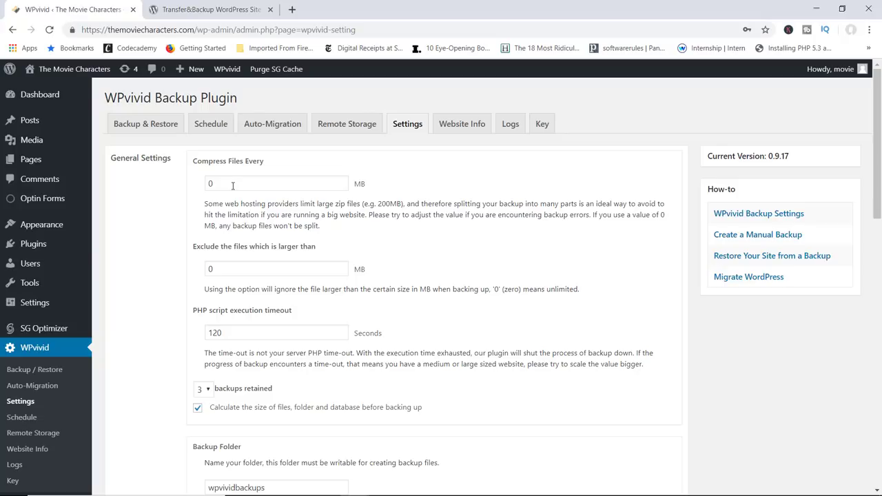
Step: Set the WPvivid backup to compress files every 199 MB in the general settings
{"action": "left_click_drag", "start_coordinate": [205, 203], "coordinate": [305, 203]}
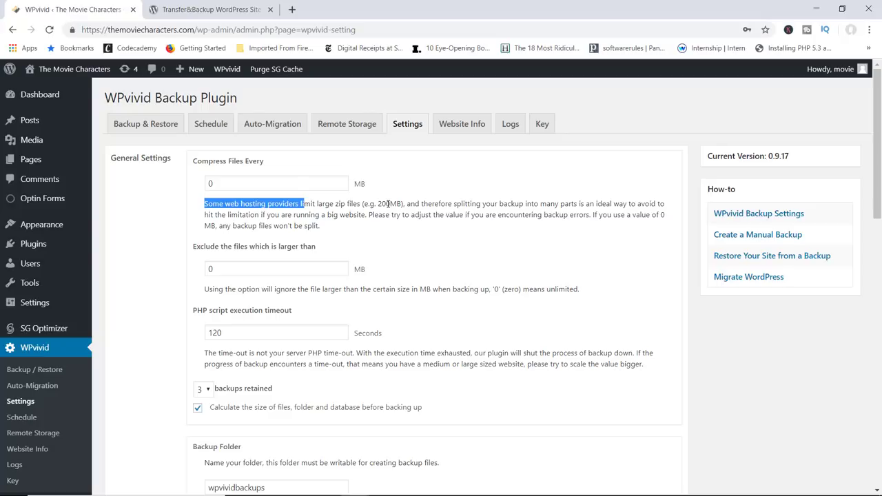
{"action": "left_click_drag", "start_coordinate": [243, 183], "coordinate": [199, 189]}
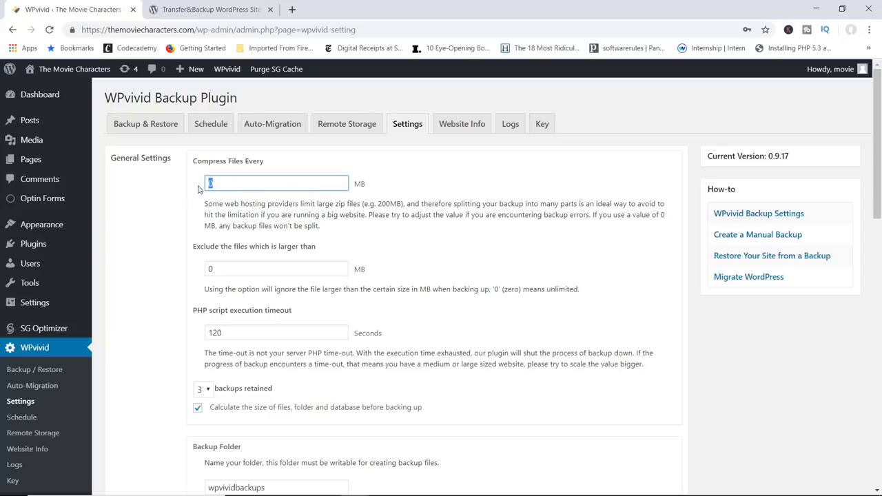
{"action": "type", "text": "199"}
{"action": "left_click", "coordinate": [407, 257]}
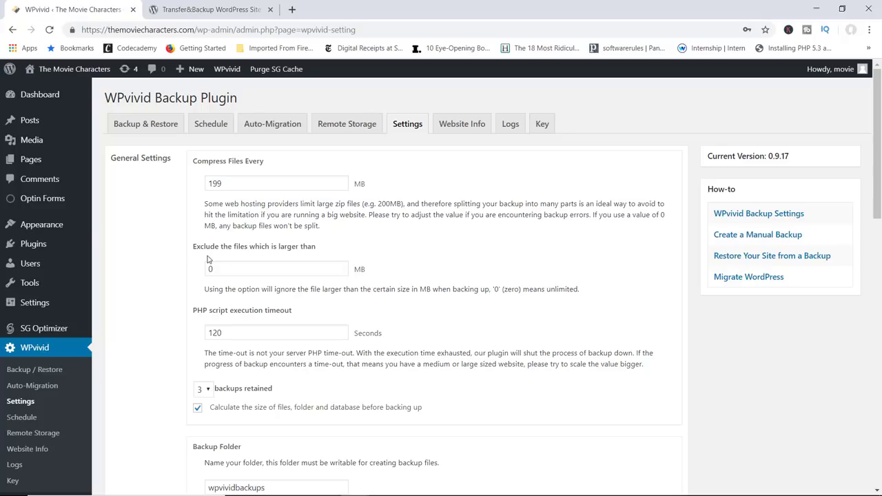
Step: Exclude files larger than 1024 MB from the backup
{"action": "left_click_drag", "start_coordinate": [194, 247], "coordinate": [282, 249]}
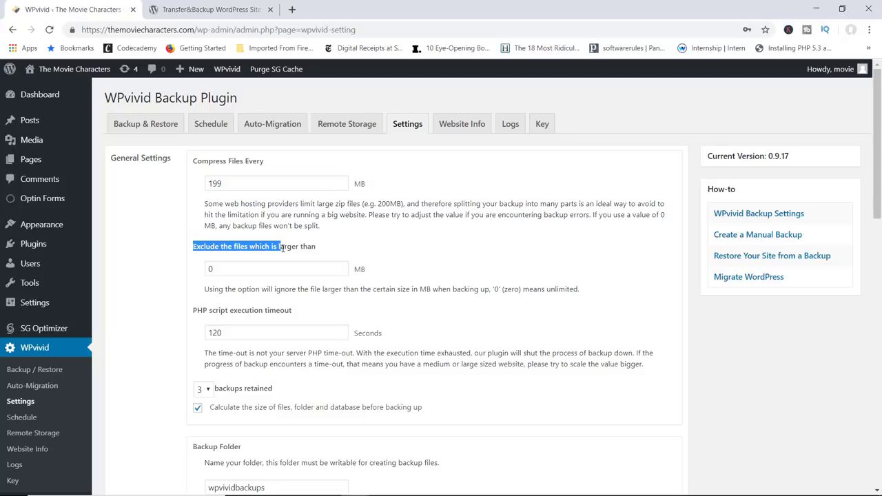
{"action": "left_click", "coordinate": [410, 257]}
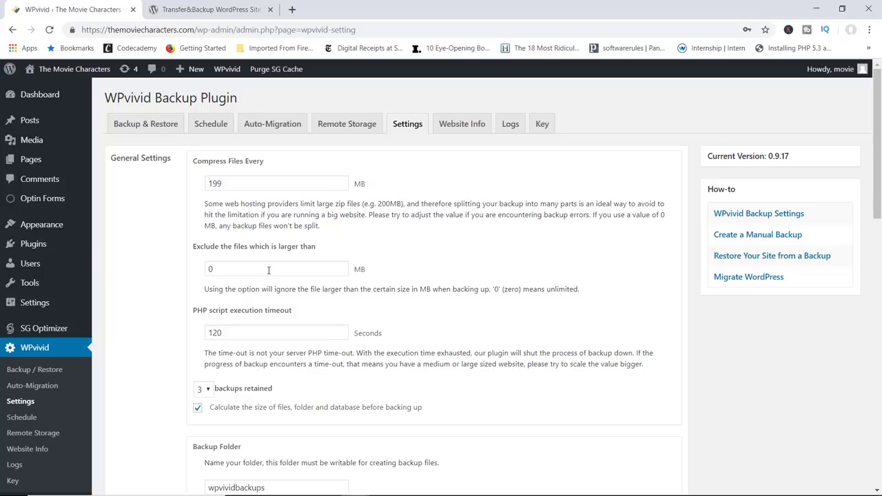
{"action": "left_click", "coordinate": [218, 269]}
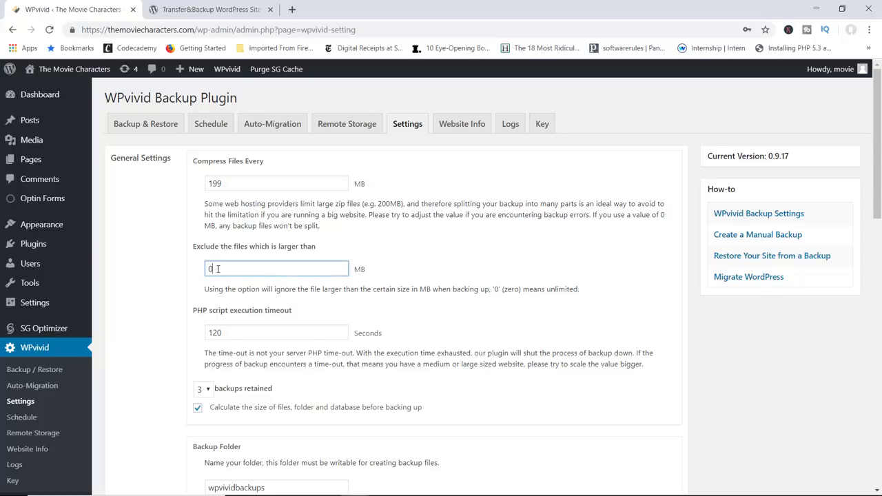
{"action": "left_click_drag", "start_coordinate": [218, 268], "coordinate": [195, 273]}
{"action": "type", "text": "1024"}
Step: Set the PHP script execution timeout to 600 seconds
{"action": "scroll", "coordinate": [863, 221], "scroll_direction": "down", "scroll_amount": 2}
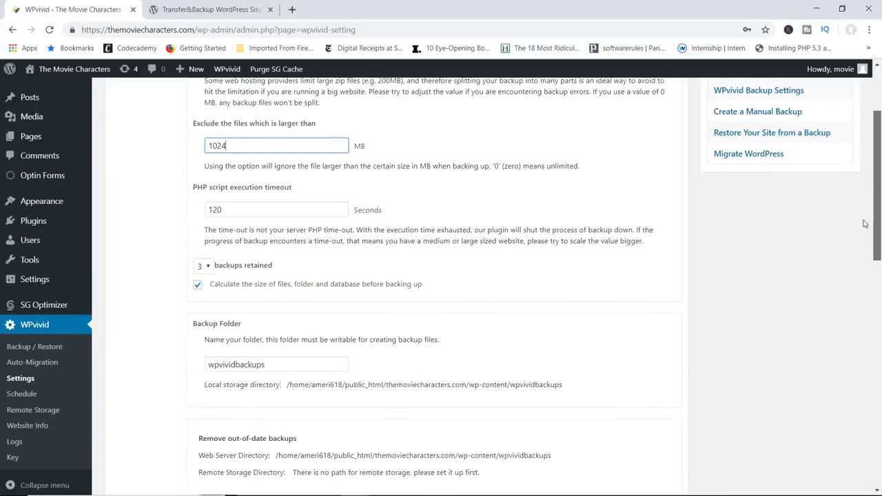
{"action": "left_click", "coordinate": [379, 186]}
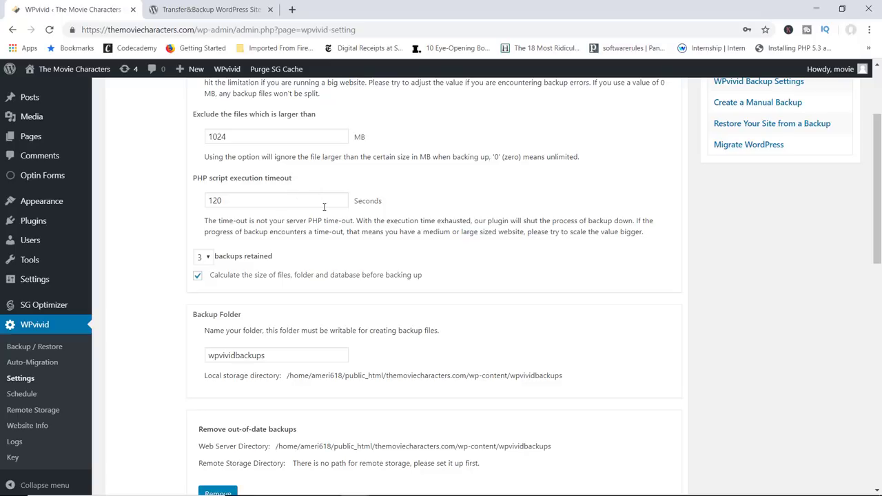
{"action": "left_click_drag", "start_coordinate": [357, 220], "coordinate": [575, 222]}
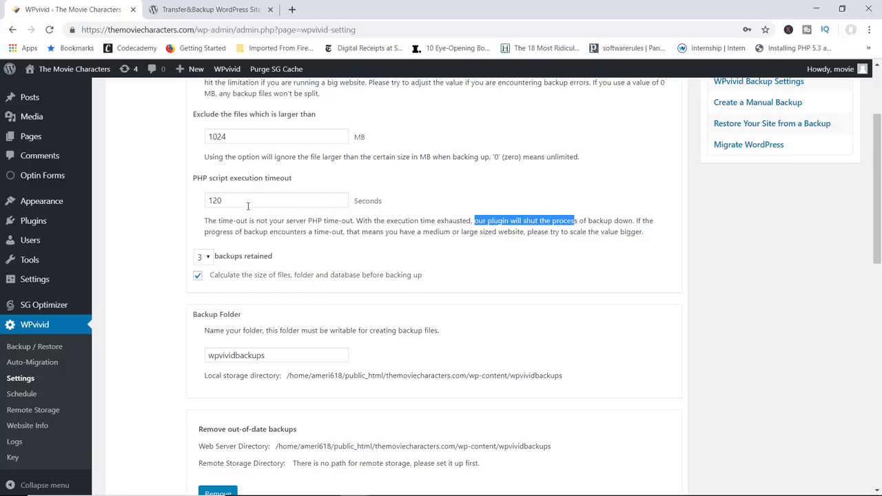
{"action": "left_click_drag", "start_coordinate": [232, 204], "coordinate": [191, 207]}
{"action": "type", "text": "300"}
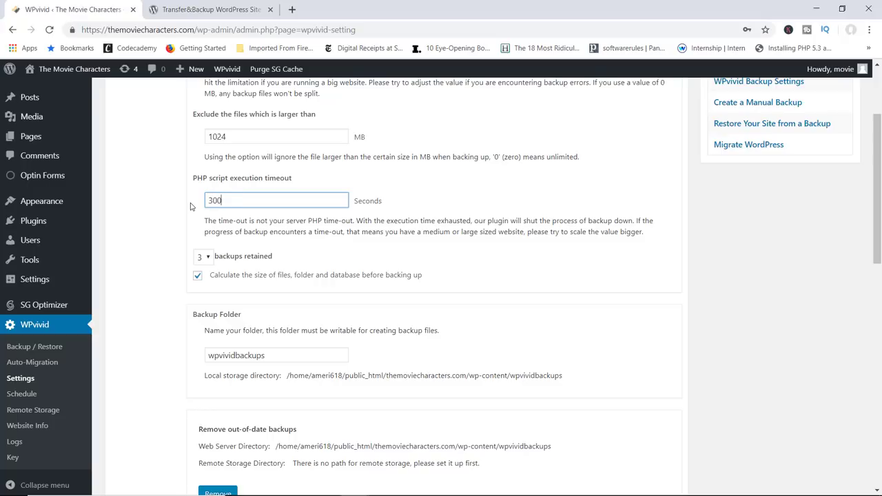
{"action": "key", "text": "BackSpace"}
{"action": "key", "text": "BackSpace"}
{"action": "key", "text": "BackSpace"}
{"action": "type", "text": "600"}
{"action": "left_click", "coordinate": [218, 258]}
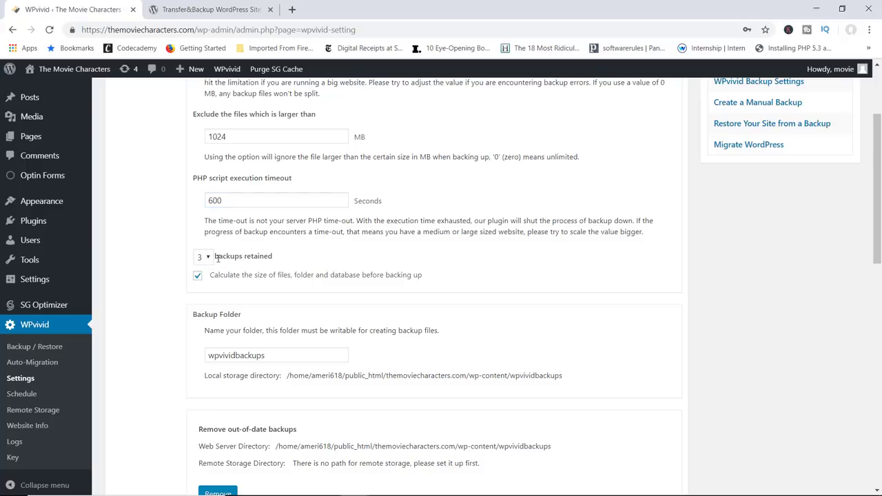
Step: Check the choices for the number of backups retained, and examine the backup folder name and its local storage directory
{"action": "left_click", "coordinate": [208, 257]}
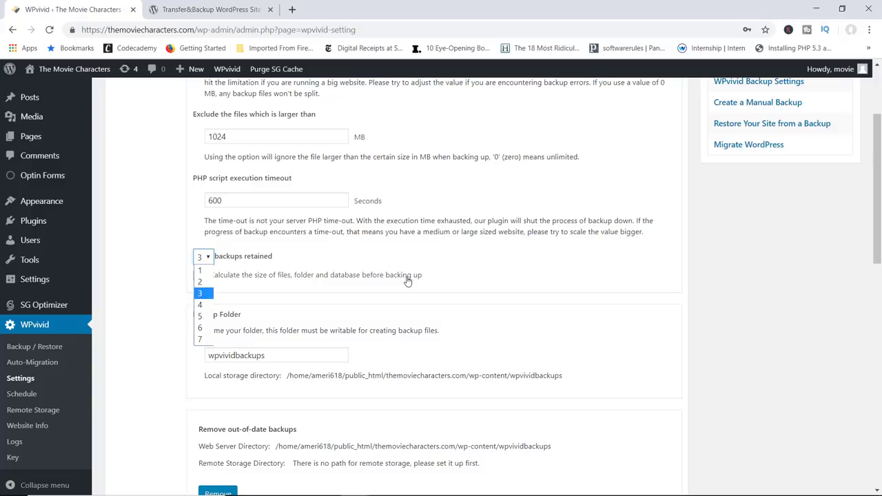
{"action": "left_click", "coordinate": [466, 273]}
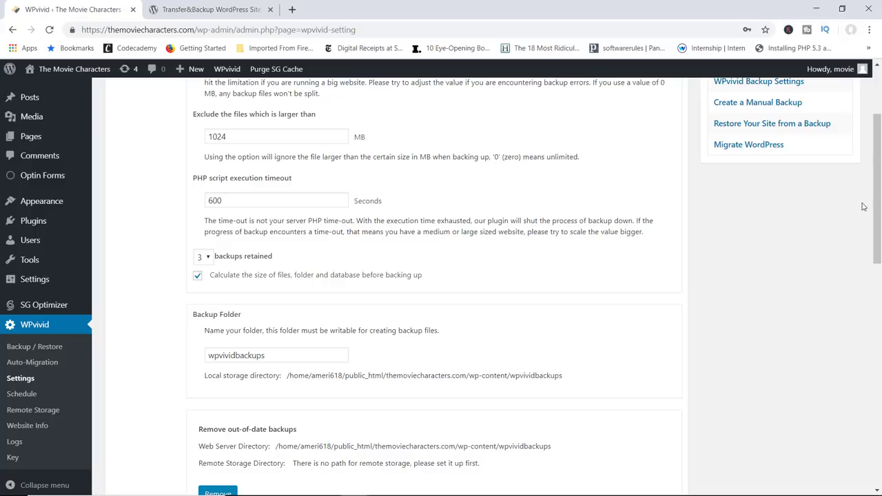
{"action": "left_click_drag", "start_coordinate": [874, 206], "coordinate": [855, 248]}
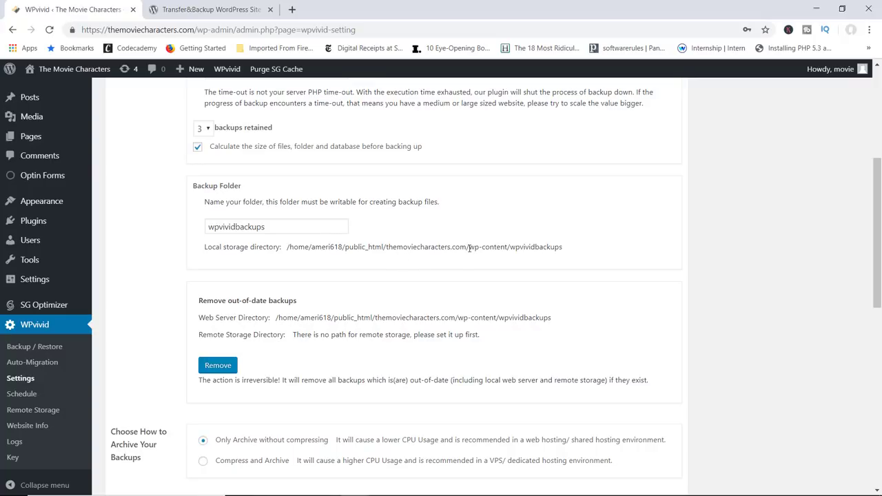
{"action": "left_click_drag", "start_coordinate": [467, 247], "coordinate": [388, 247]}
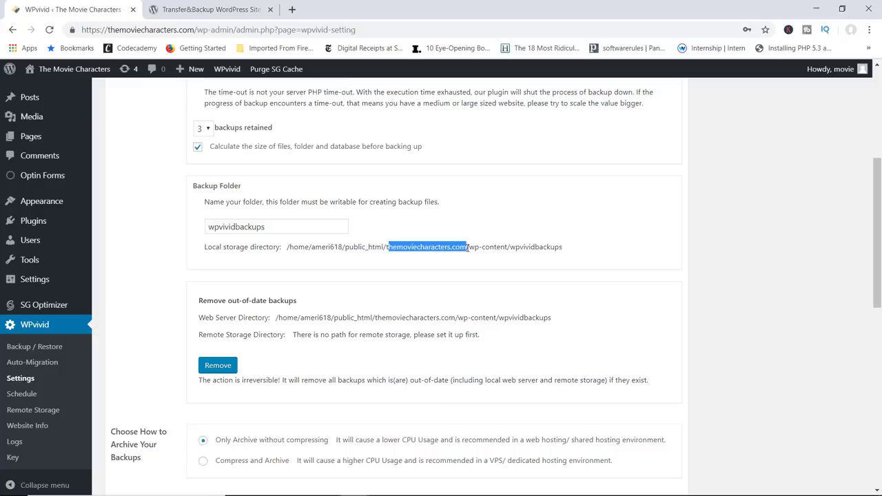
{"action": "left_click", "coordinate": [510, 248]}
{"action": "left_click_drag", "start_coordinate": [510, 248], "coordinate": [541, 248]}
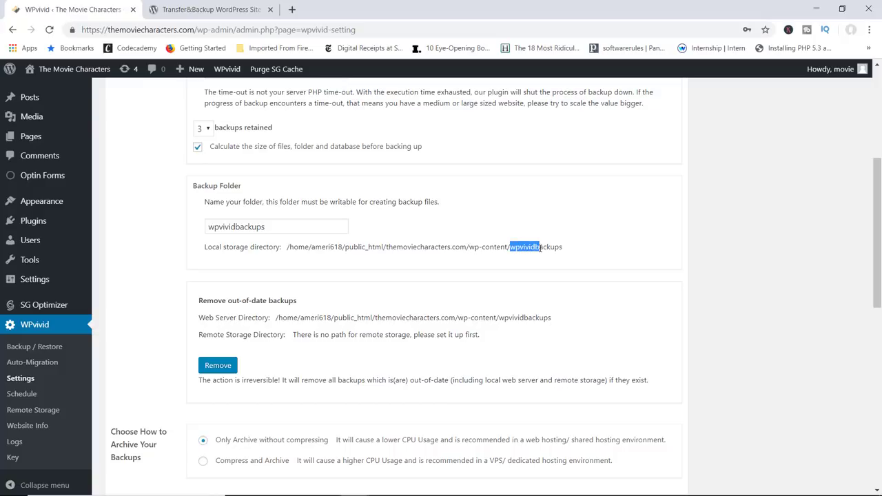
{"action": "left_click_drag", "start_coordinate": [269, 226], "coordinate": [226, 227]}
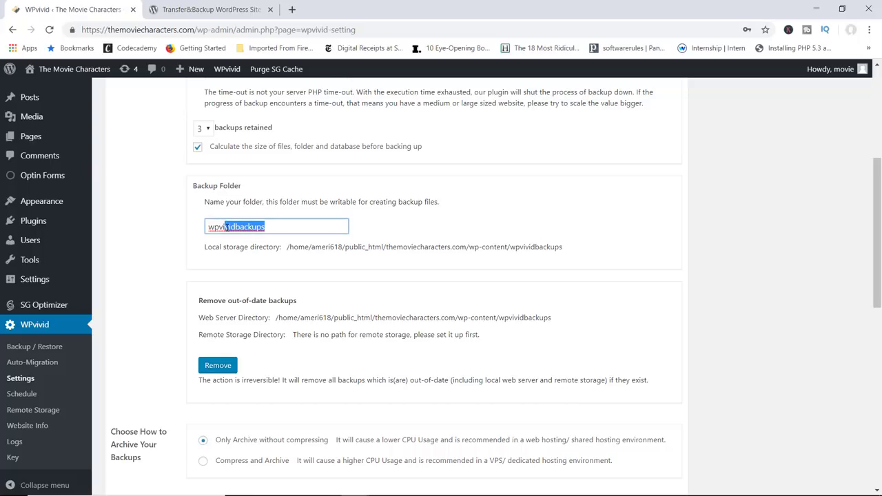
Step: Choose Compress and Archive as the backup archiving method and enable the email report
{"action": "left_click_drag", "start_coordinate": [878, 237], "coordinate": [846, 322]}
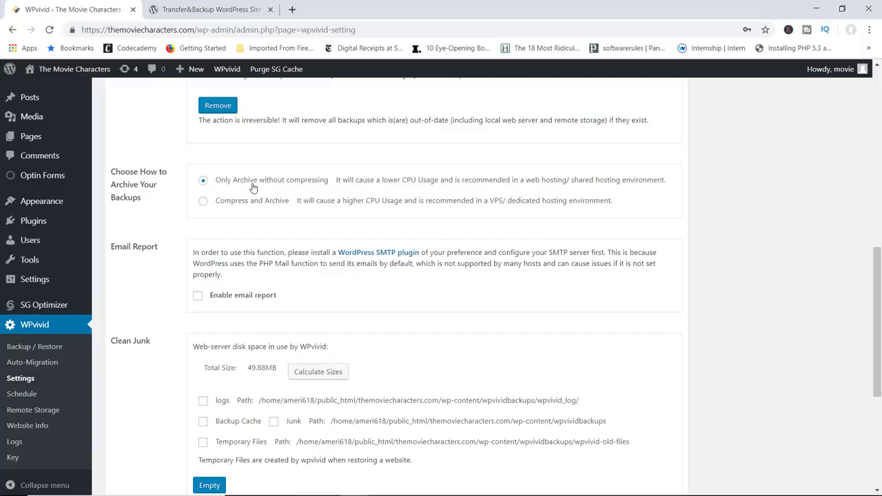
{"action": "left_click", "coordinate": [203, 202]}
{"action": "left_click", "coordinate": [198, 297]}
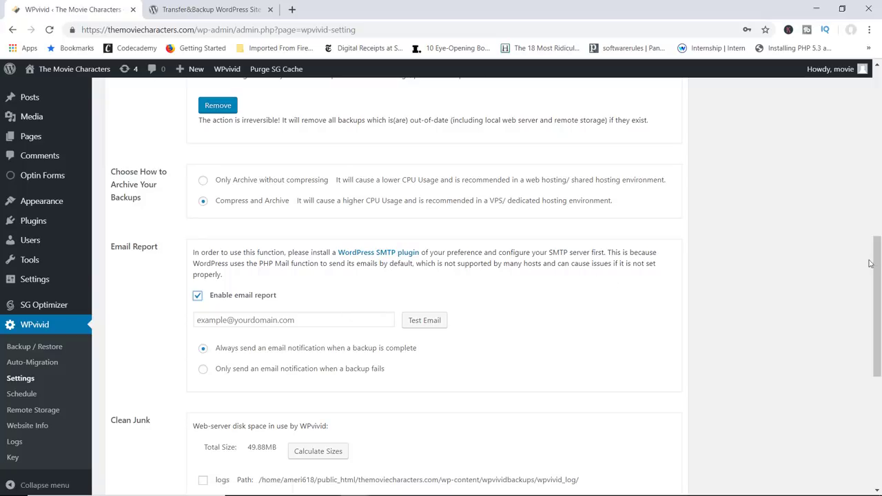
Step: Try to save the WPvivid settings changes and return to the address field of the email report
{"action": "left_click_drag", "start_coordinate": [878, 260], "coordinate": [858, 324]}
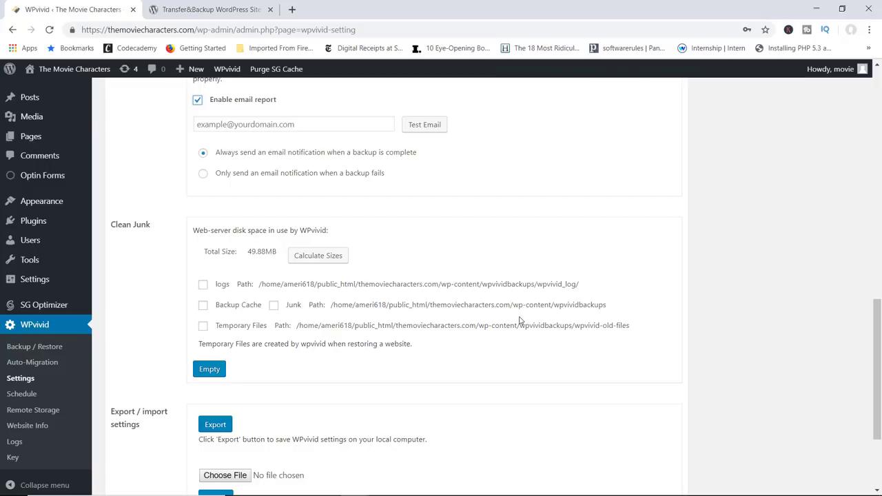
{"action": "left_click_drag", "start_coordinate": [878, 316], "coordinate": [874, 354]}
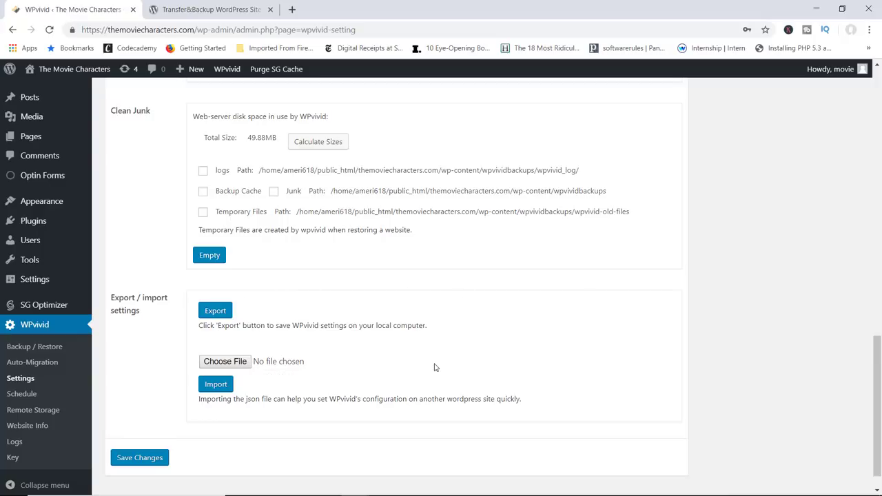
{"action": "left_click", "coordinate": [148, 458]}
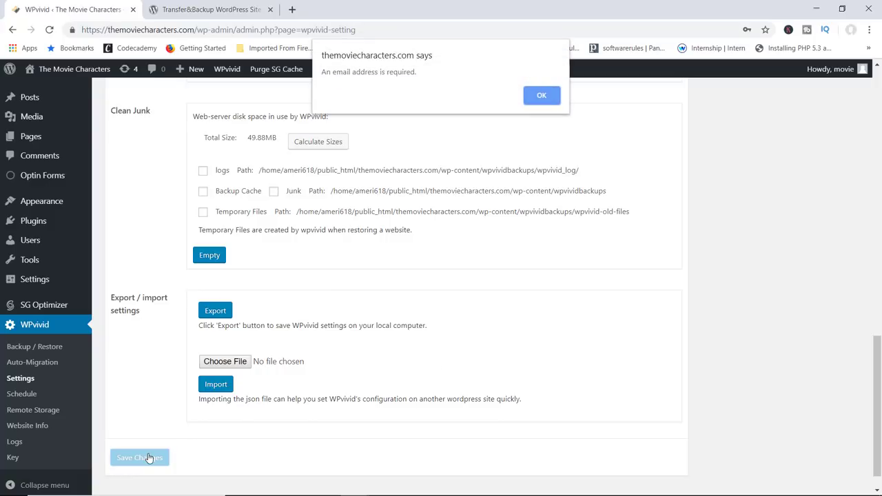
{"action": "left_click", "coordinate": [542, 96]}
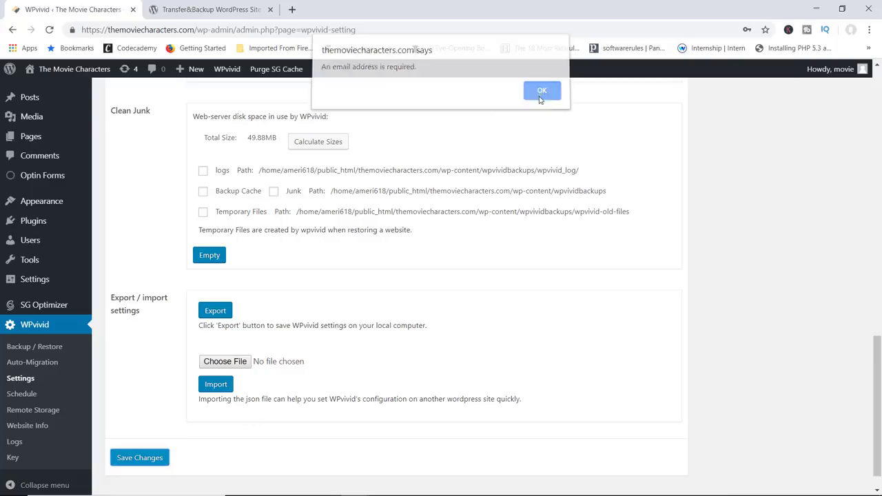
{"action": "left_click_drag", "start_coordinate": [877, 361], "coordinate": [877, 266]}
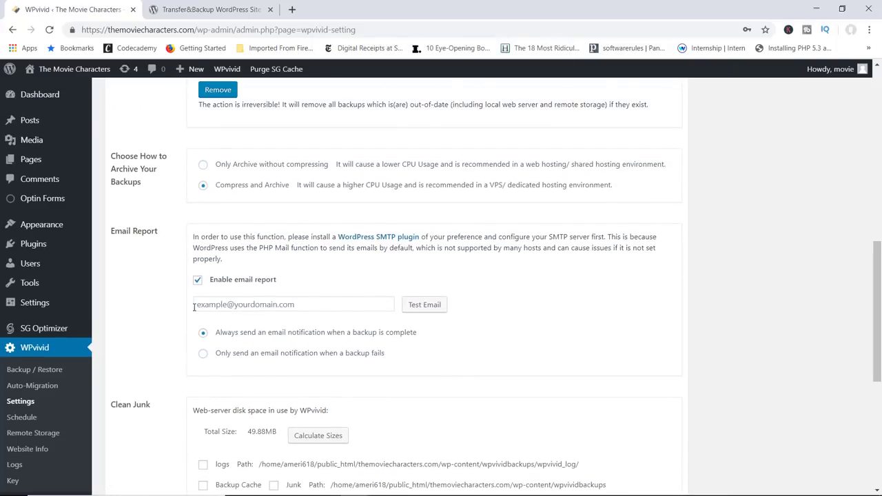
Step: Disable the email report and save the WPvivid settings changes
{"action": "left_click", "coordinate": [198, 279]}
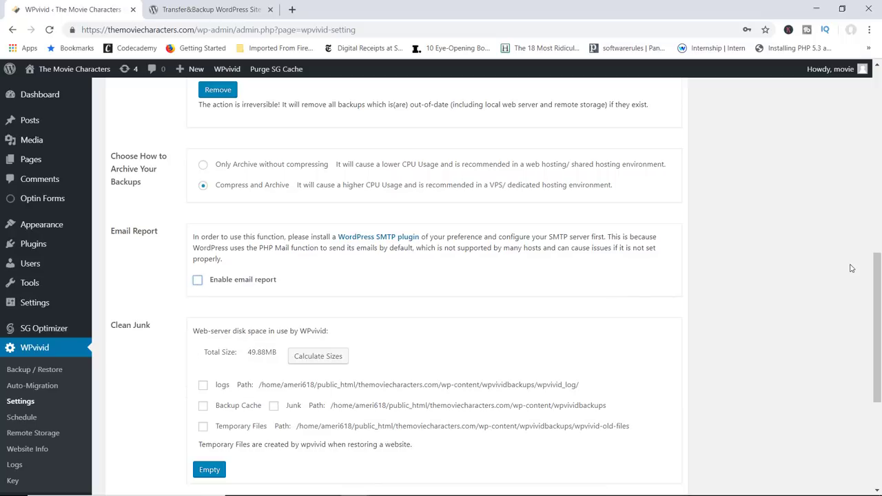
{"action": "left_click_drag", "start_coordinate": [876, 306], "coordinate": [864, 379]}
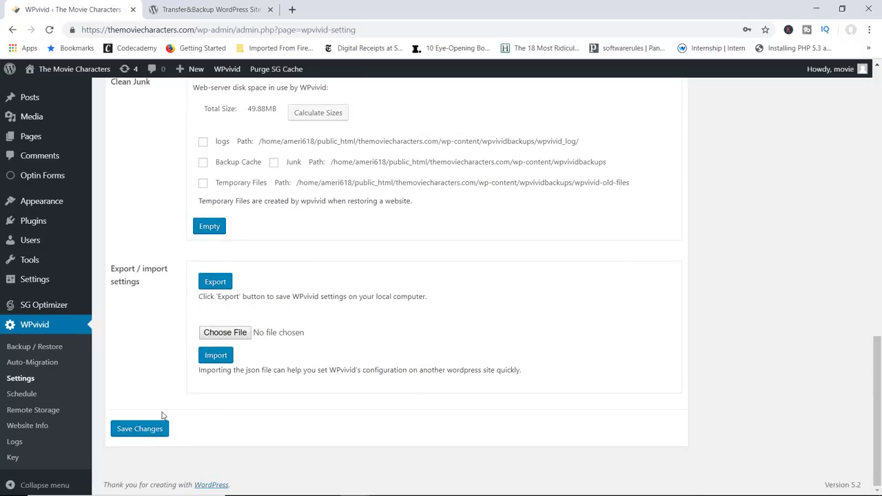
{"action": "left_click", "coordinate": [140, 437]}
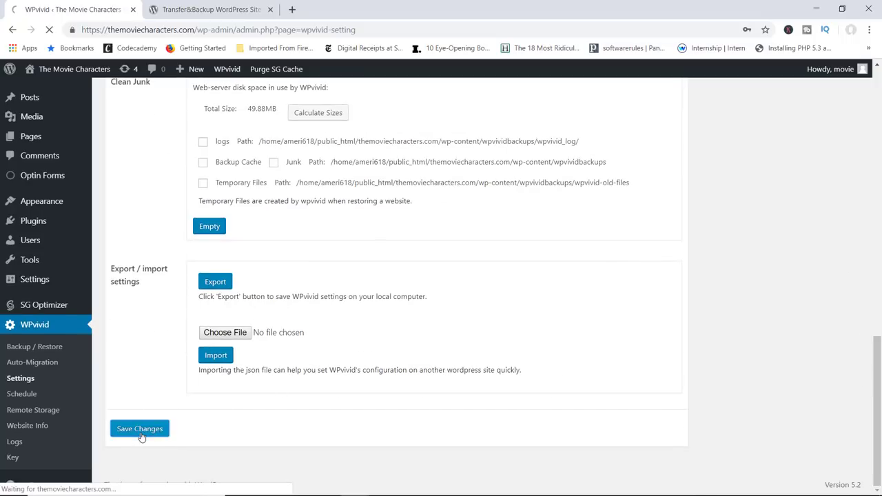
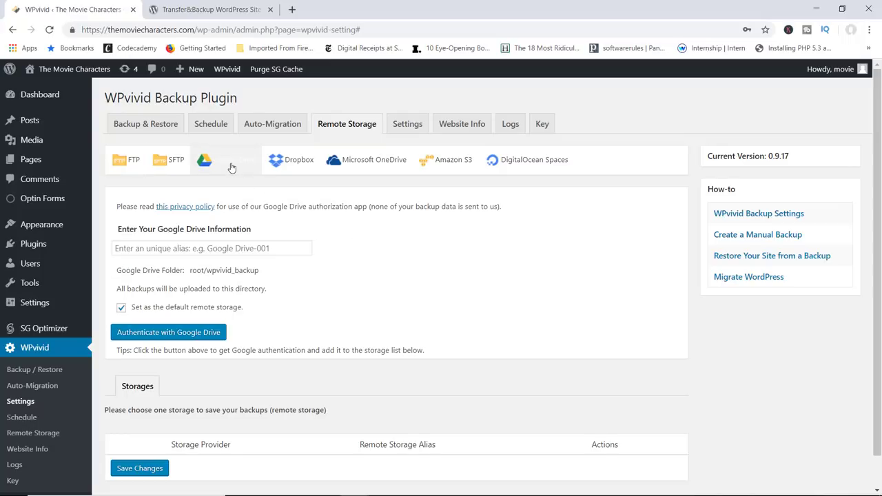
Step: Give the new Google Drive remote storage the alias GDrive1, keep it as the default, and start its Google authentication
{"action": "left_click", "coordinate": [172, 251]}
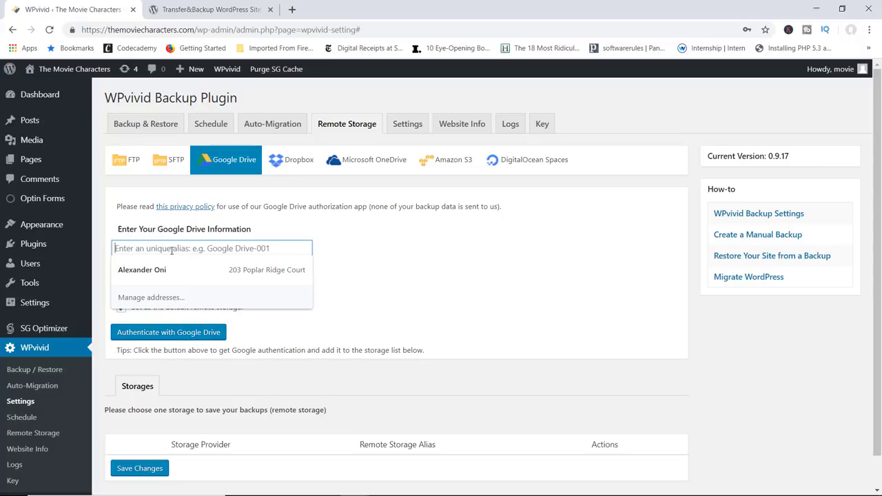
{"action": "type", "text": "GDrive1"}
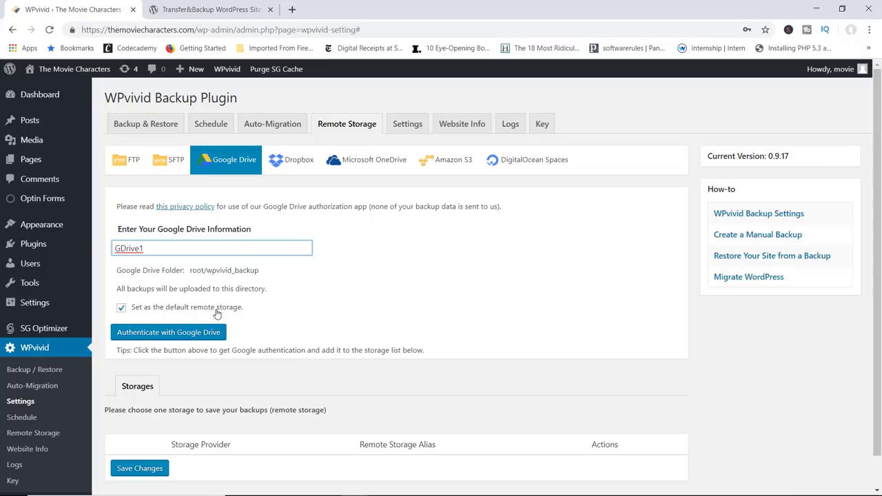
{"action": "left_click", "coordinate": [186, 336]}
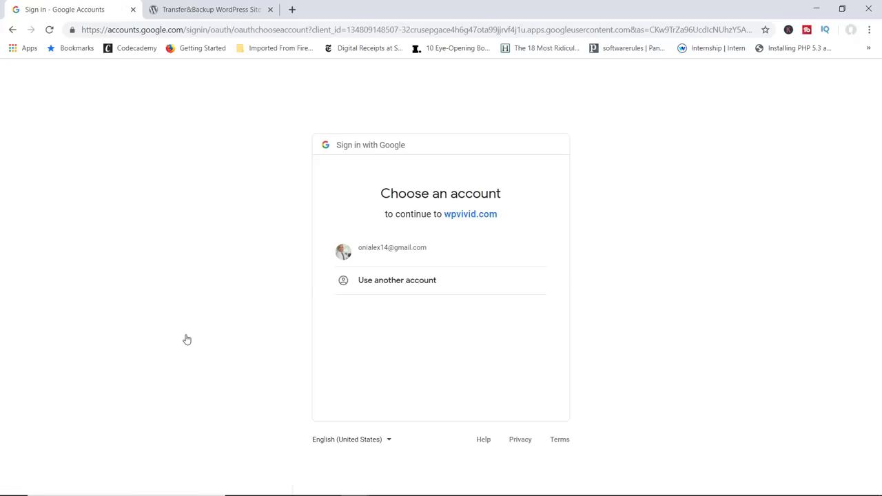
Step: Try to continue to wpvivid.com with the listed Google account and return to the account choice
{"action": "left_click", "coordinate": [379, 255]}
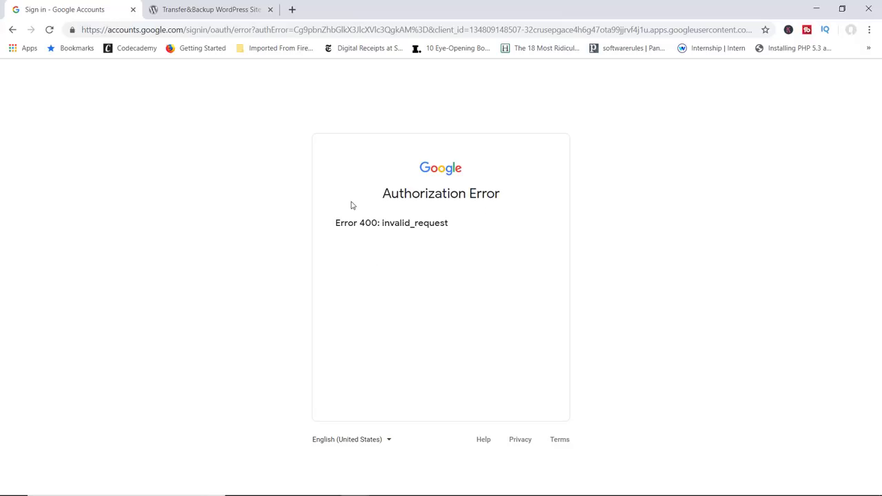
{"action": "left_click", "coordinate": [49, 29]}
{"action": "left_click", "coordinate": [14, 31]}
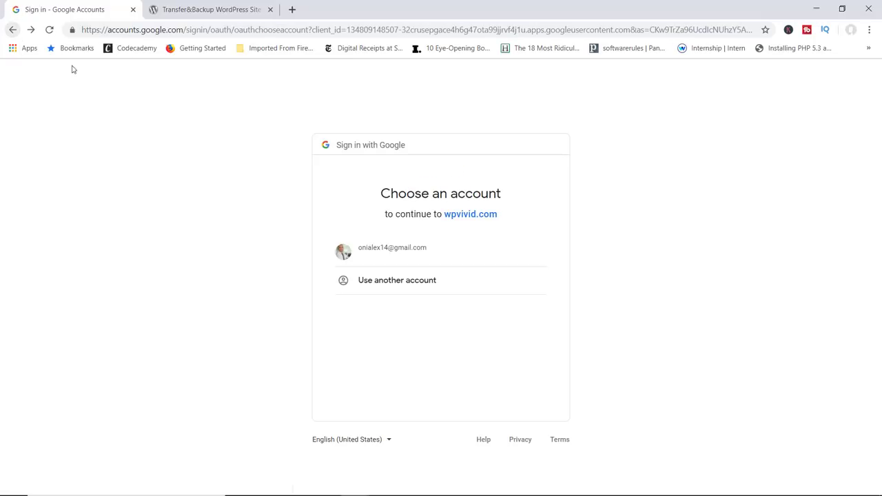
Step: Choose the listed Google account and allow wpvivid.com to view and manage its Google Drive files and folders
{"action": "left_click", "coordinate": [394, 250]}
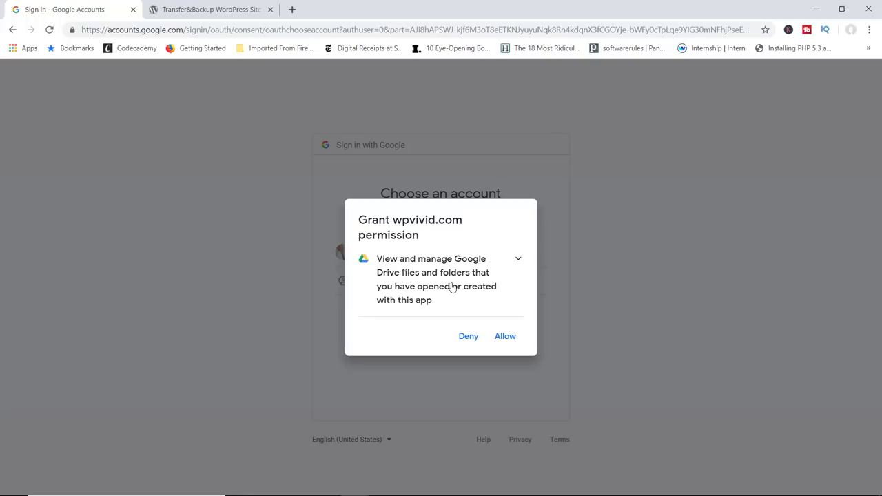
{"action": "left_click", "coordinate": [504, 337]}
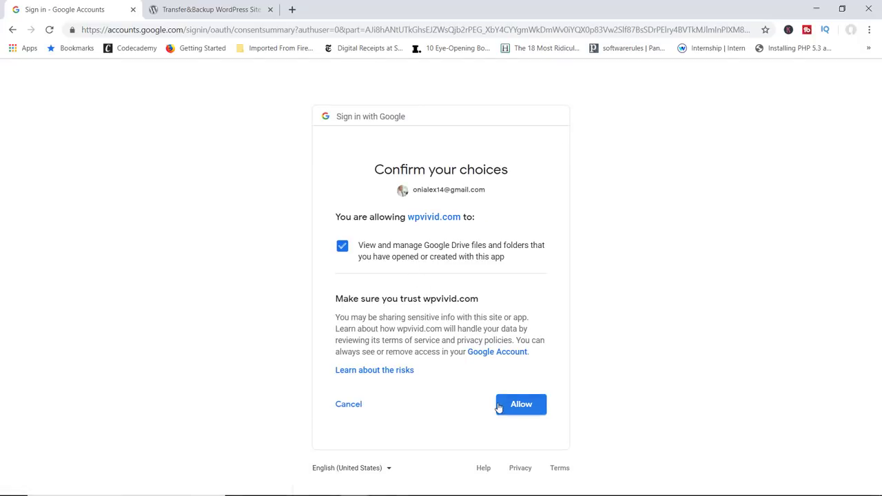
{"action": "left_click", "coordinate": [527, 409]}
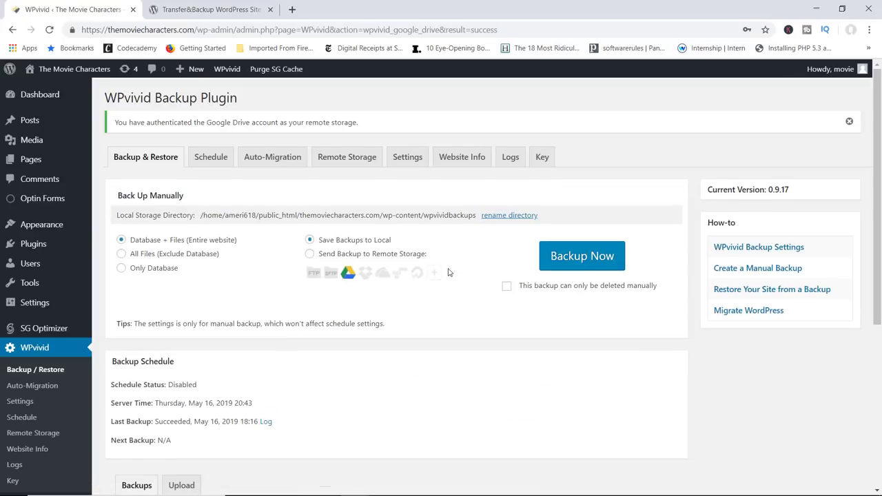
Step: Set up a Dropbox remote storage with the alias Drobbox1, keeping it as the default remote storage
{"action": "mouse_move", "coordinate": [448, 273]}
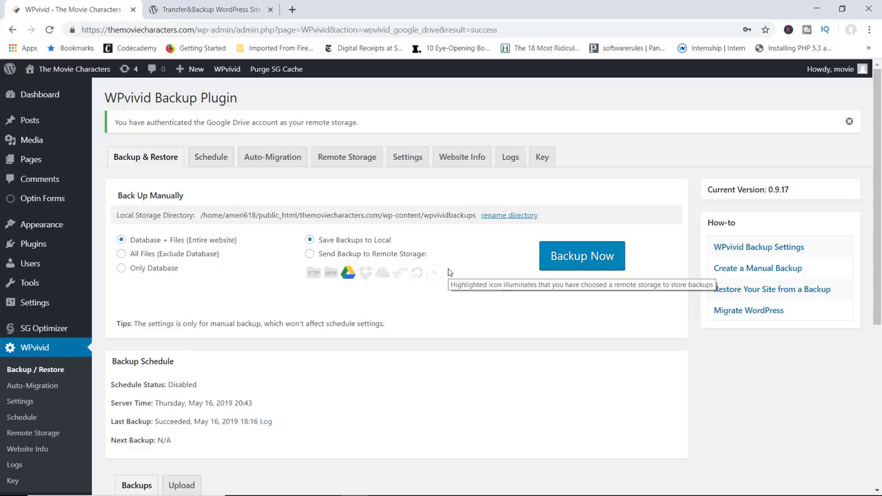
{"action": "left_click", "coordinate": [356, 163]}
{"action": "left_click", "coordinate": [277, 193]}
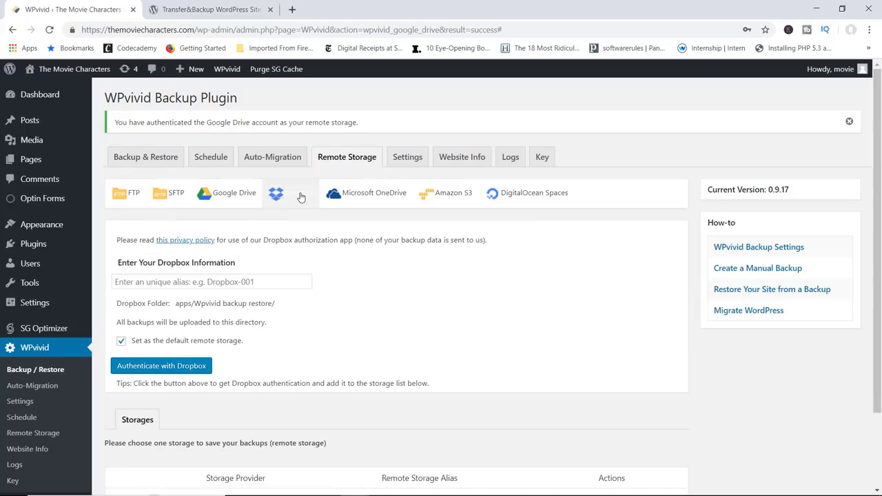
{"action": "left_click", "coordinate": [184, 282]}
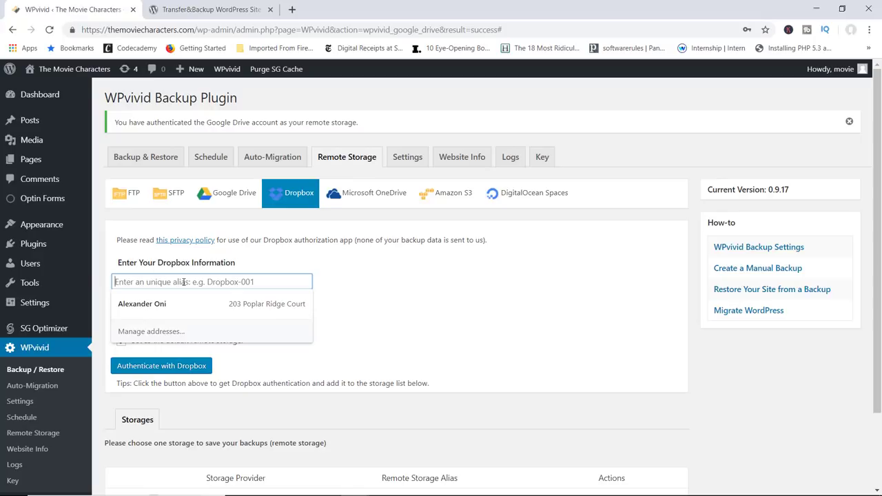
{"action": "type", "text": "Drob"}
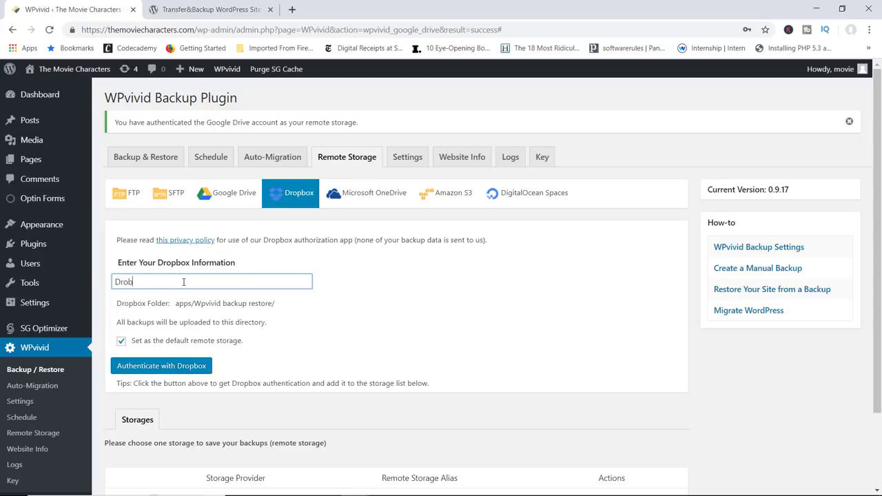
{"action": "type", "text": "box1"}
Step: Authenticate with Dropbox and allow WPvivid backup restore to access its own app folder
{"action": "left_click", "coordinate": [187, 369]}
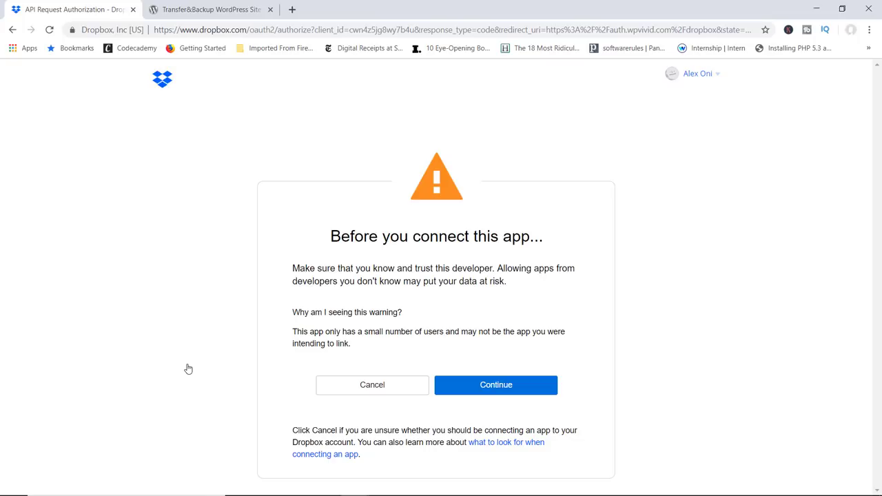
{"action": "left_click", "coordinate": [477, 388]}
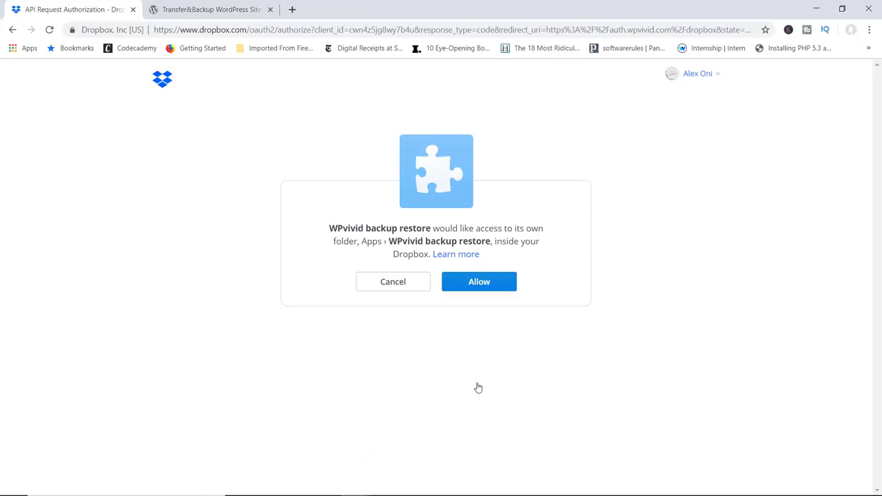
{"action": "left_click", "coordinate": [482, 294]}
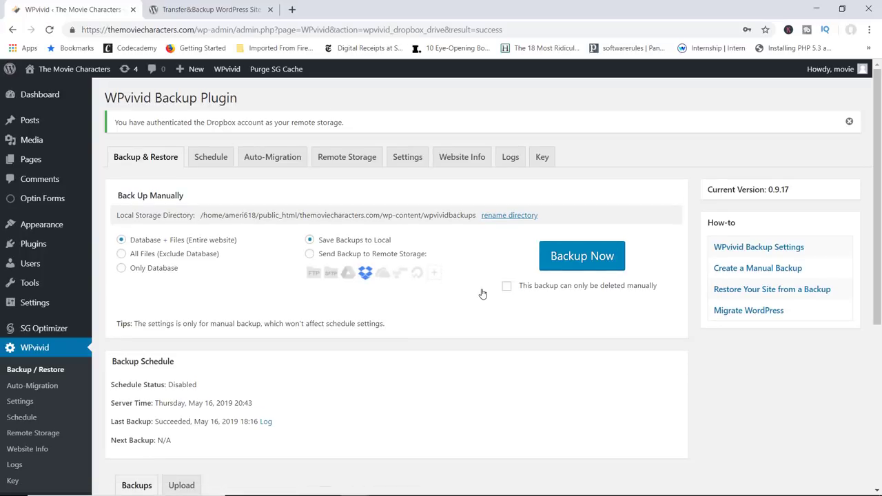
Step: Select the Google Drive storage GDrive1 in the list of remote storages as the backup destination and save the change
{"action": "left_click", "coordinate": [361, 161]}
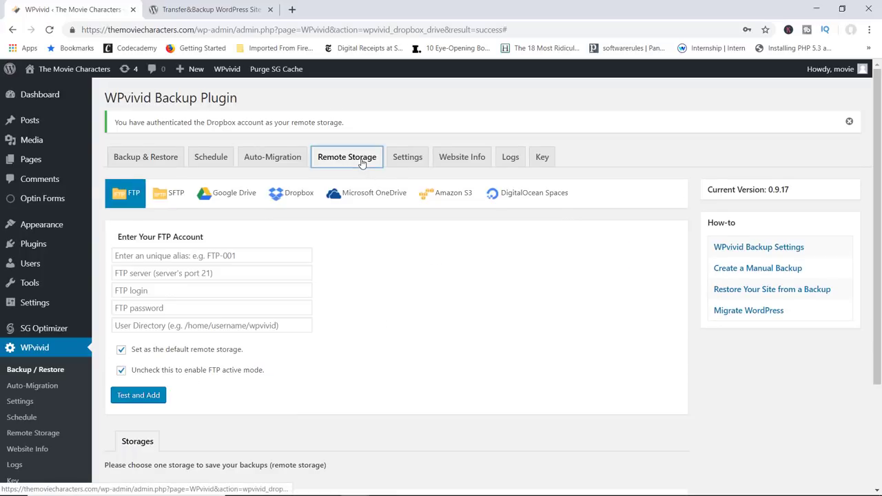
{"action": "left_click_drag", "start_coordinate": [879, 176], "coordinate": [856, 278]}
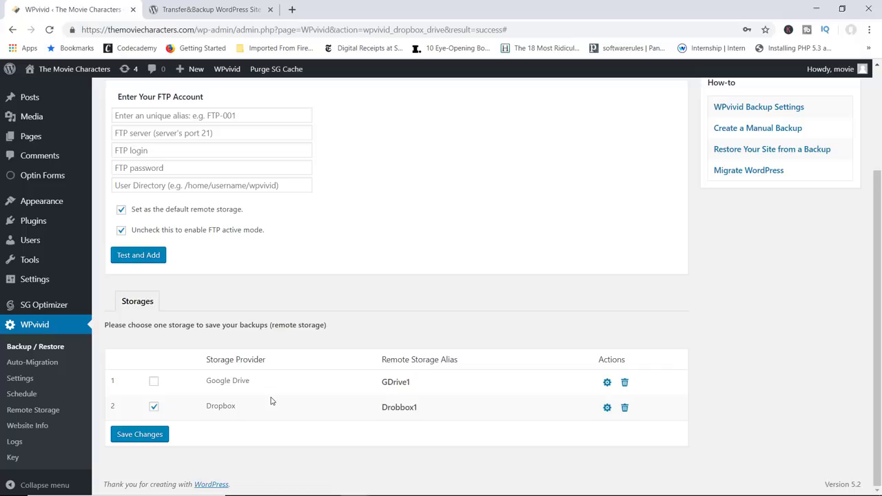
{"action": "left_click", "coordinate": [153, 381]}
{"action": "left_click", "coordinate": [146, 442]}
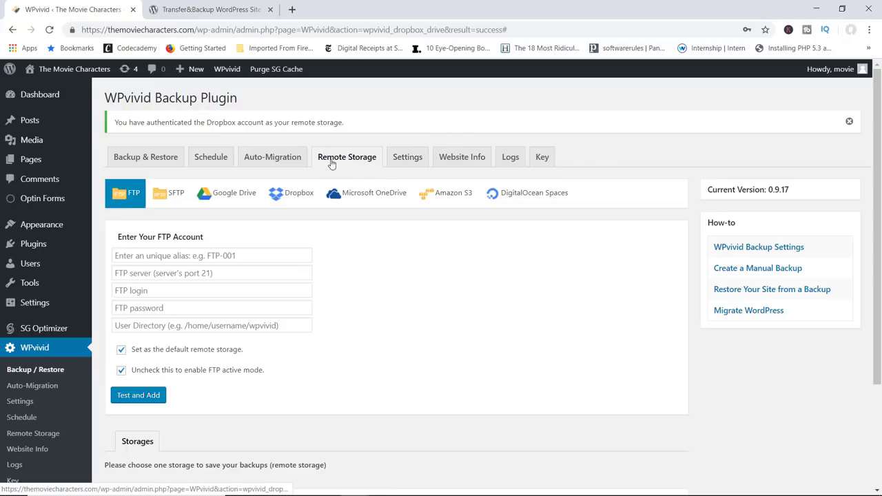
Step: Run a manual backup of the entire website, database and files, to the Google Drive remote storage
{"action": "left_click", "coordinate": [168, 160]}
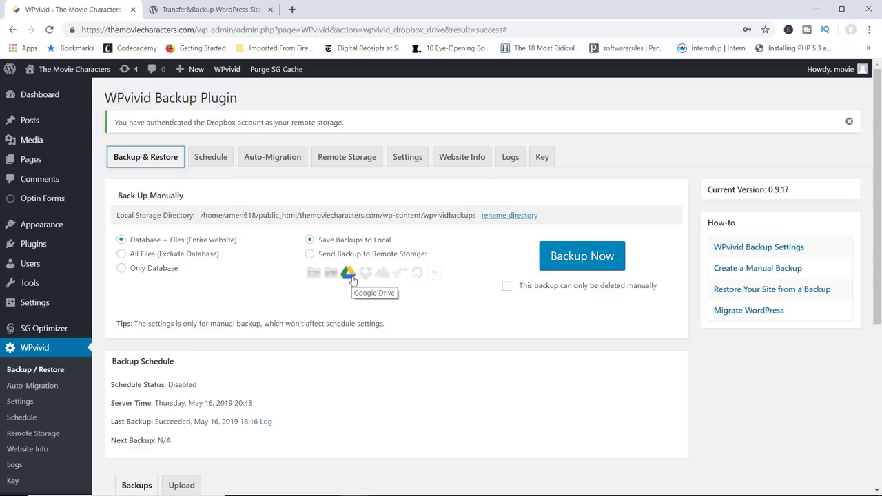
{"action": "left_click", "coordinate": [309, 255]}
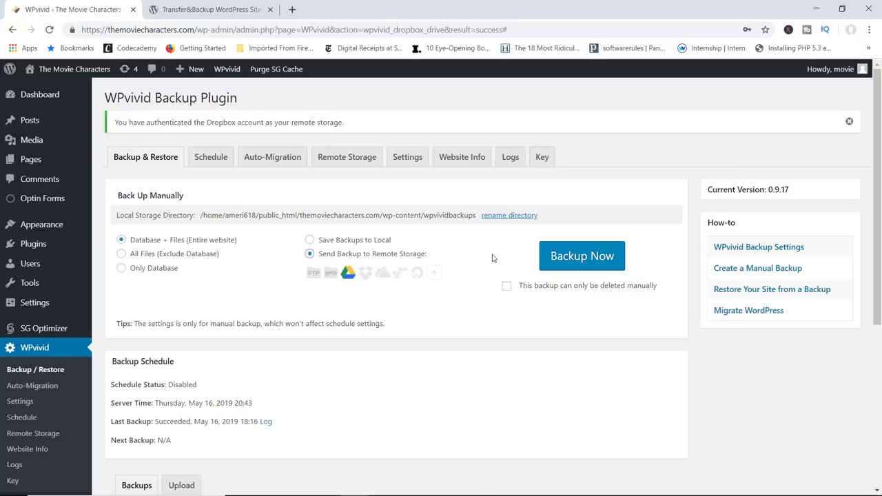
{"action": "left_click", "coordinate": [571, 258]}
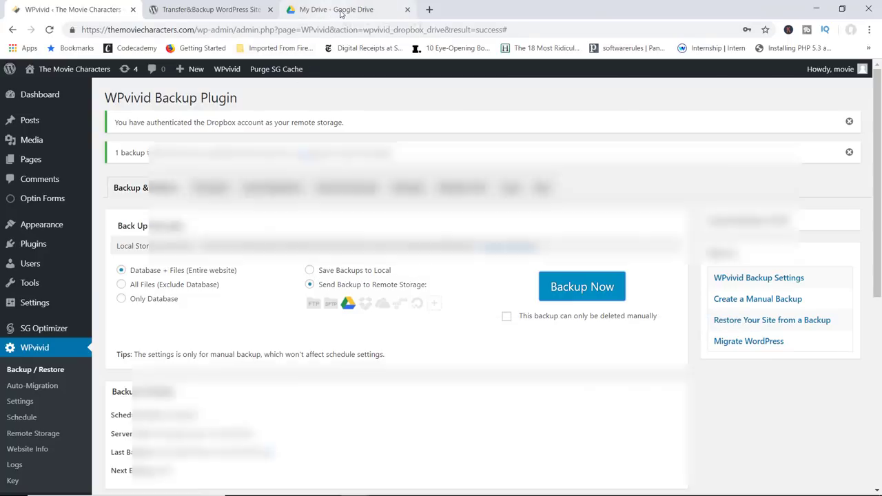
Step: Check the wpvivid_backup folder in Google Drive and return to the WPvivid page to look over its backup list
{"action": "left_click", "coordinate": [342, 11]}
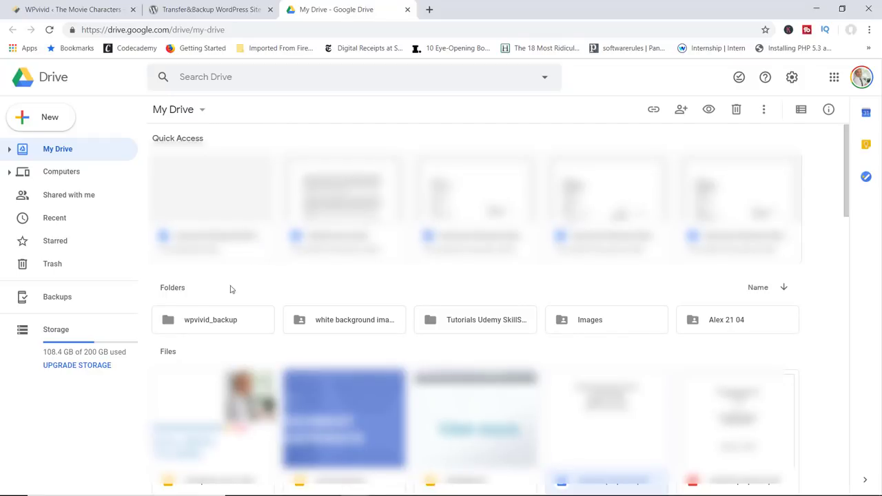
{"action": "double_click", "coordinate": [219, 323]}
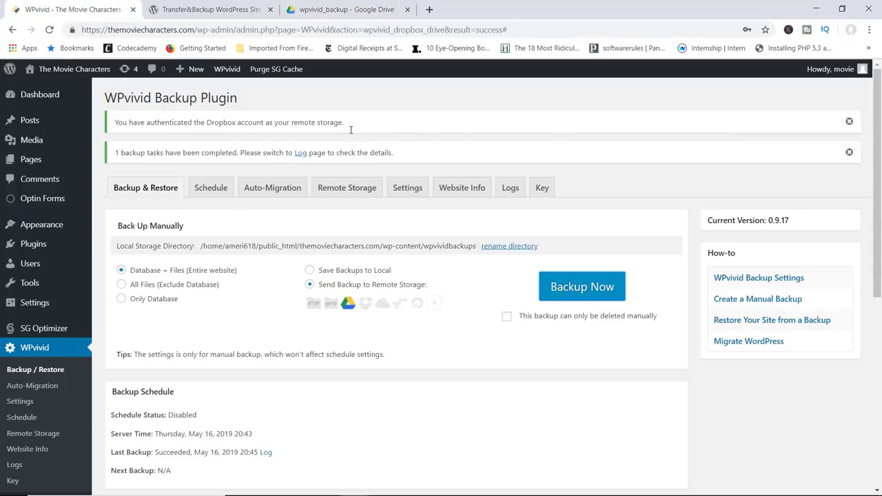
{"action": "left_click_drag", "start_coordinate": [873, 170], "coordinate": [871, 232]}
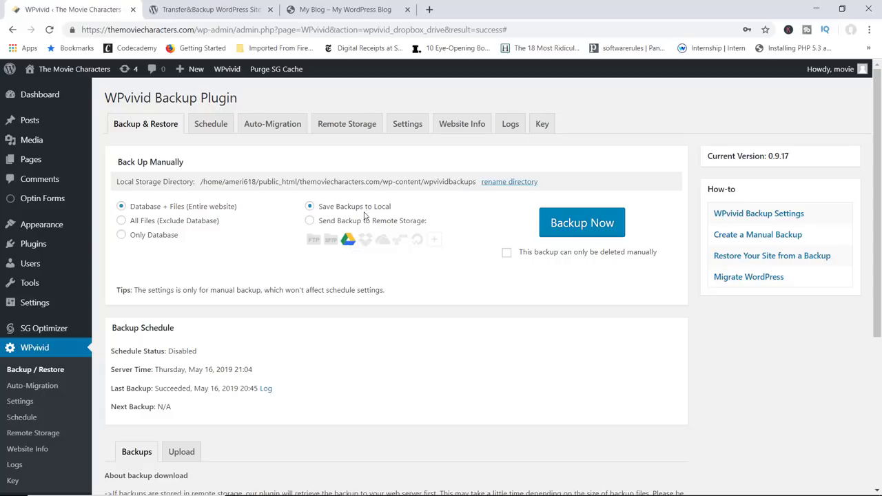
Step: Examine the local save option, the download and restore choices of the listed backup, and the upload area for backup files
{"action": "left_click_drag", "start_coordinate": [392, 207], "coordinate": [365, 217]}
{"action": "left_click_drag", "start_coordinate": [877, 141], "coordinate": [867, 289]}
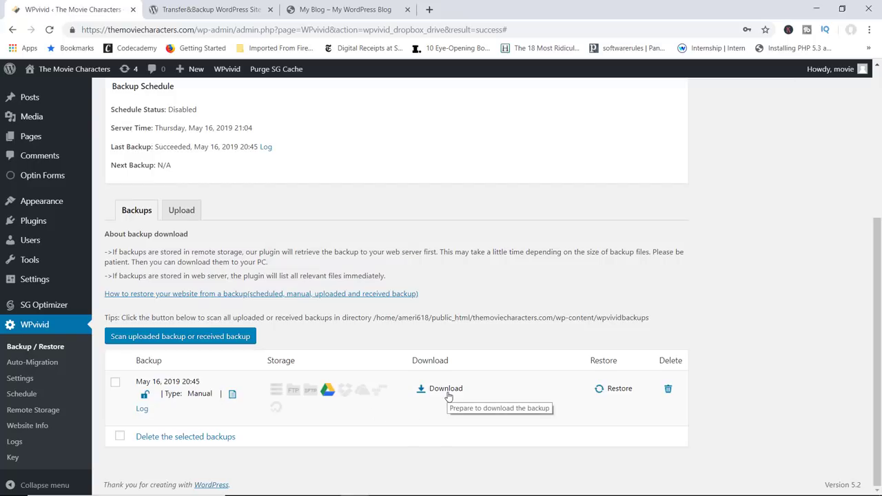
{"action": "left_click", "coordinate": [181, 211]}
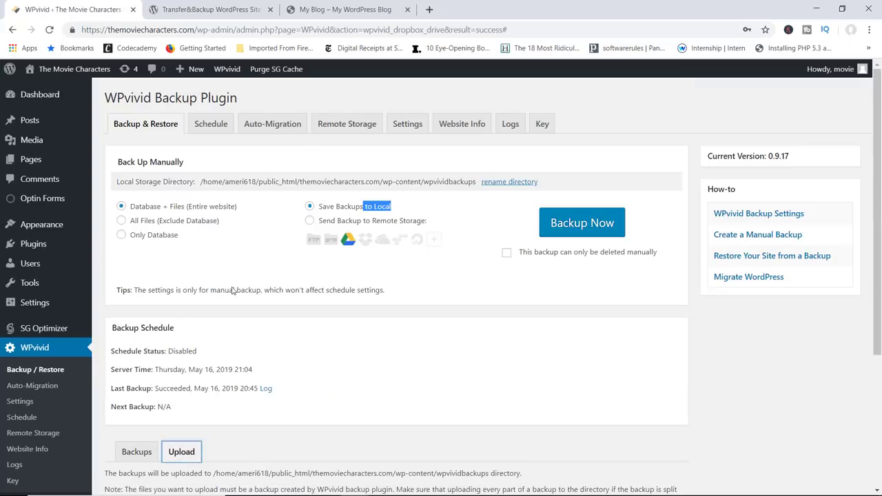
{"action": "left_click_drag", "start_coordinate": [876, 197], "coordinate": [859, 291]}
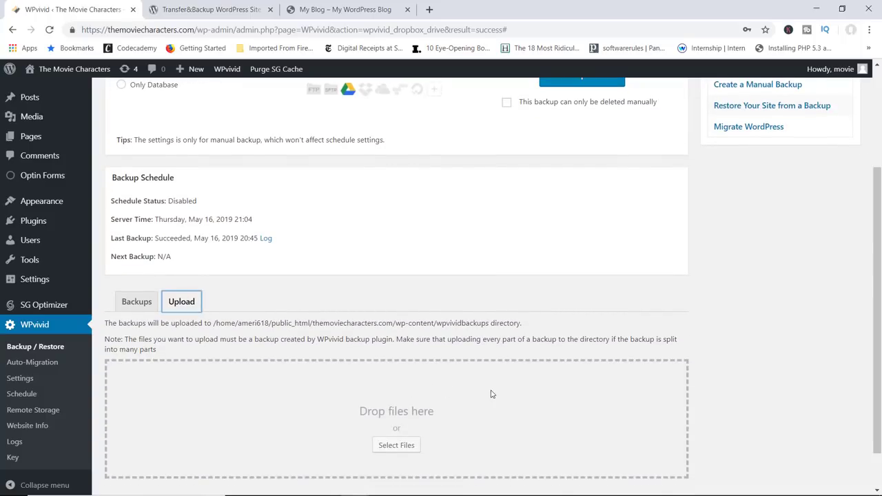
{"action": "left_click_drag", "start_coordinate": [878, 193], "coordinate": [880, 109]}
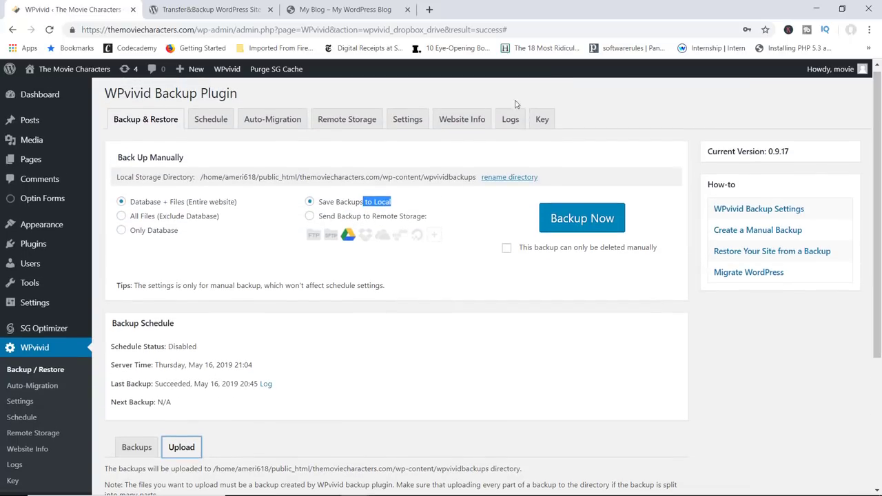
Step: Show WPvivid's Auto-Migration options and look over the My Blog site at portal.taskopedia.com
{"action": "left_click", "coordinate": [287, 126]}
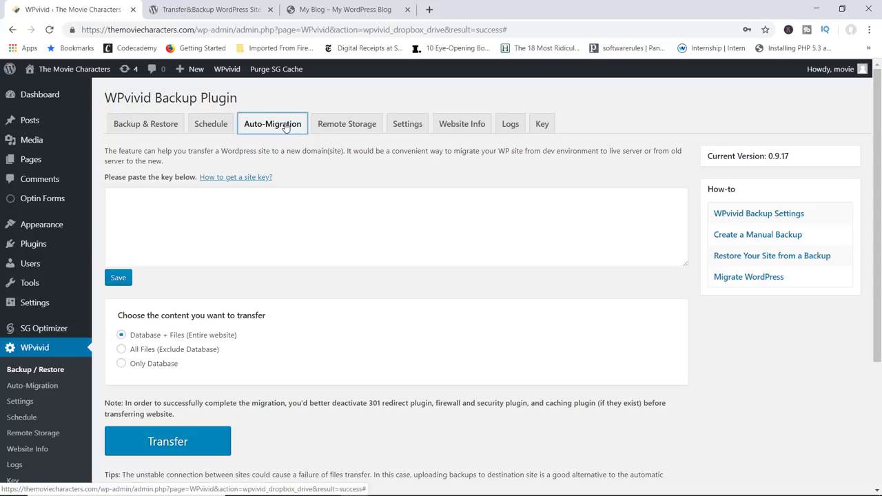
{"action": "left_click", "coordinate": [358, 8]}
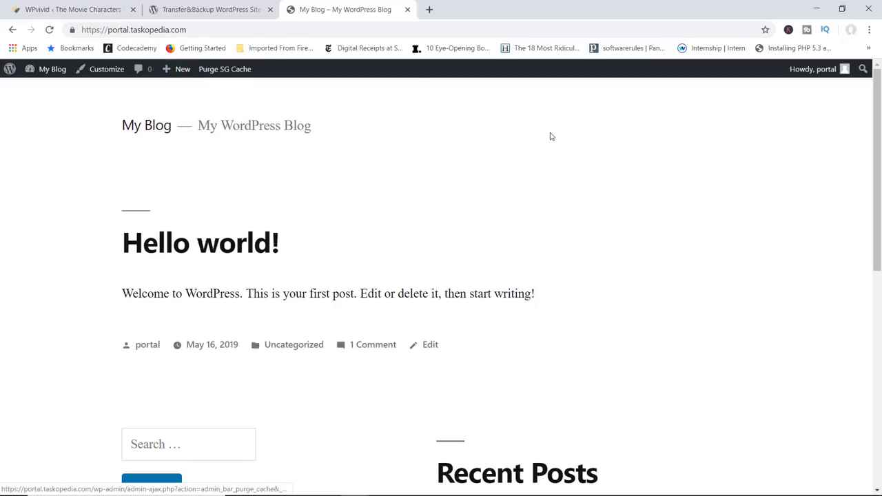
{"action": "scroll", "coordinate": [861, 172], "scroll_direction": "down", "scroll_amount": 3}
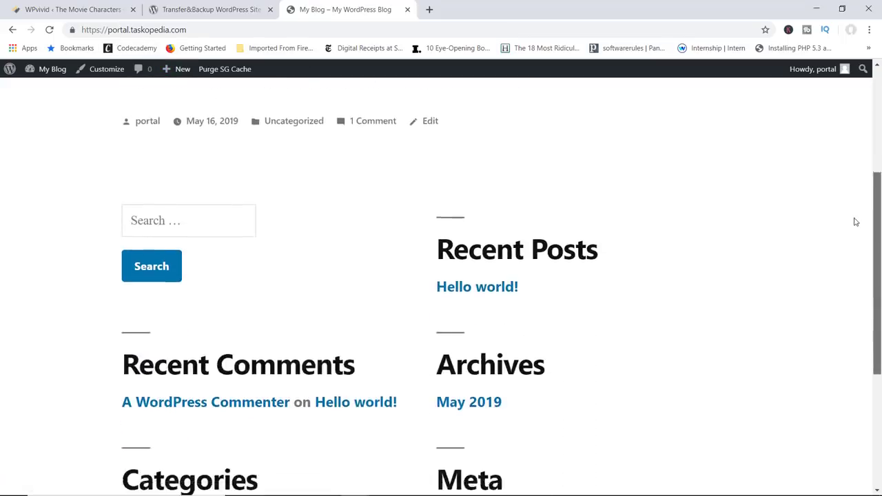
Step: Look over the rest of the My Blog front page and view The Movie Characters front page for comparison
{"action": "scroll", "coordinate": [848, 248], "scroll_direction": "down", "scroll_amount": 3}
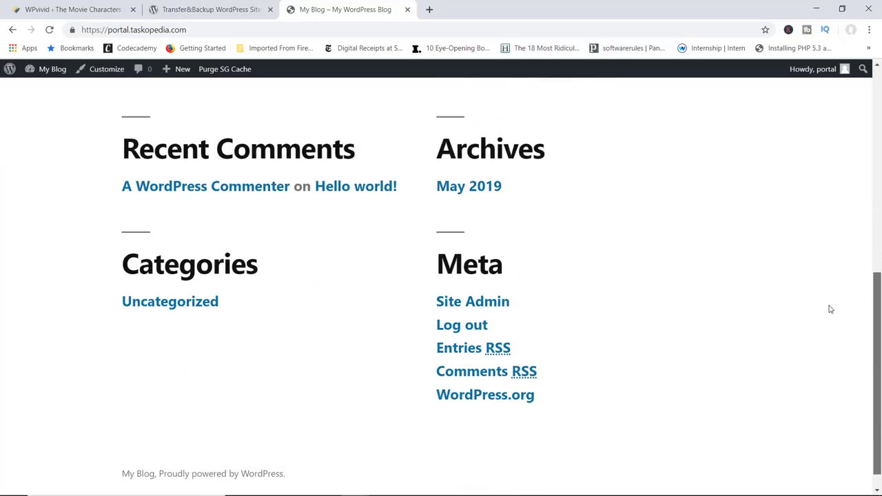
{"action": "scroll", "coordinate": [833, 236], "scroll_direction": "up", "scroll_amount": 6}
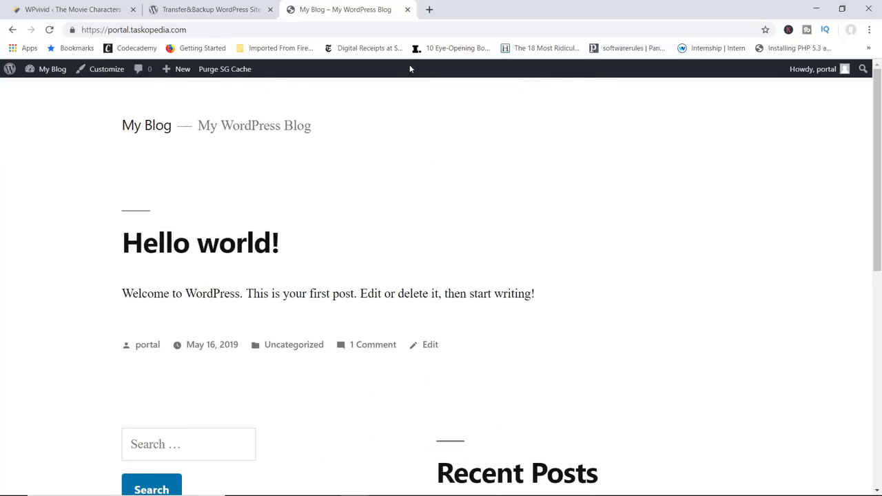
{"action": "left_click", "coordinate": [100, 13]}
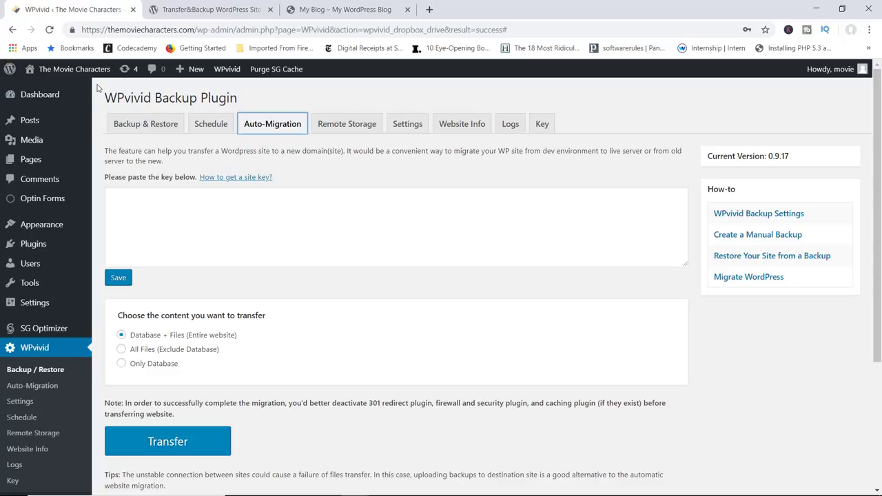
{"action": "left_click", "coordinate": [90, 69]}
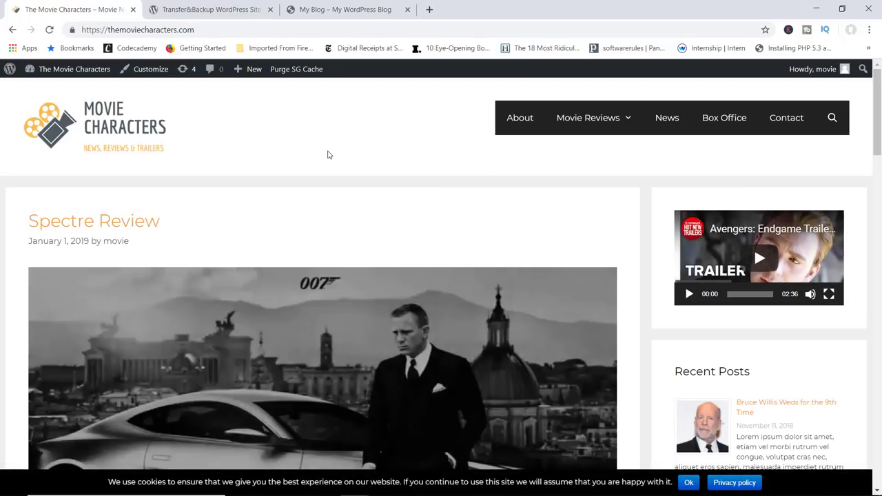
Step: Generate a WPvivid site key on the My Blog destination site with an expiry of 8 hours
{"action": "left_click", "coordinate": [333, 17]}
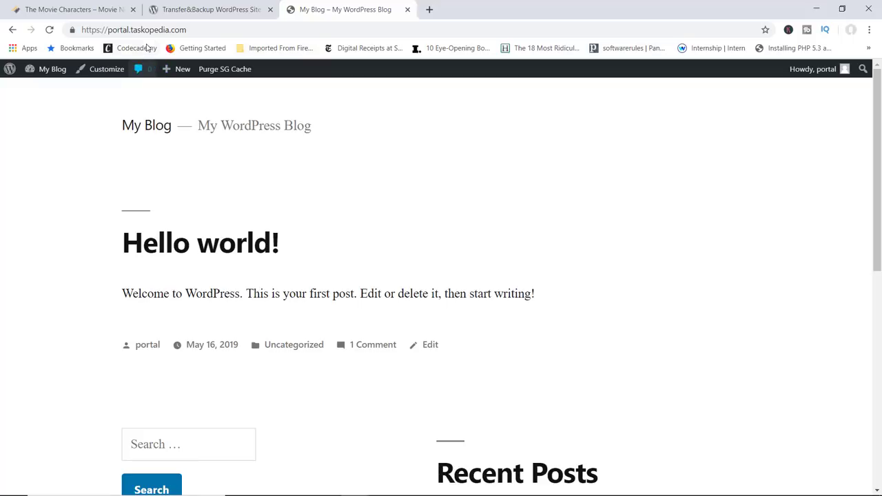
{"action": "left_click", "coordinate": [56, 72]}
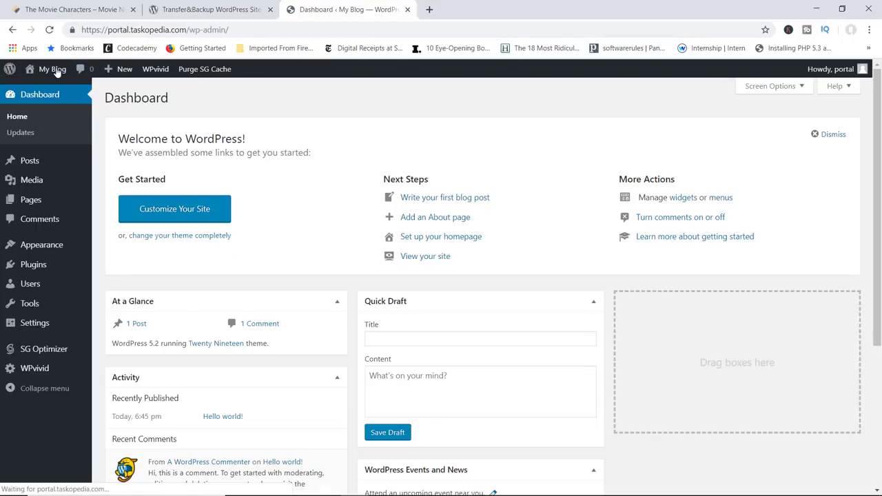
{"action": "mouse_move", "coordinate": [51, 371]}
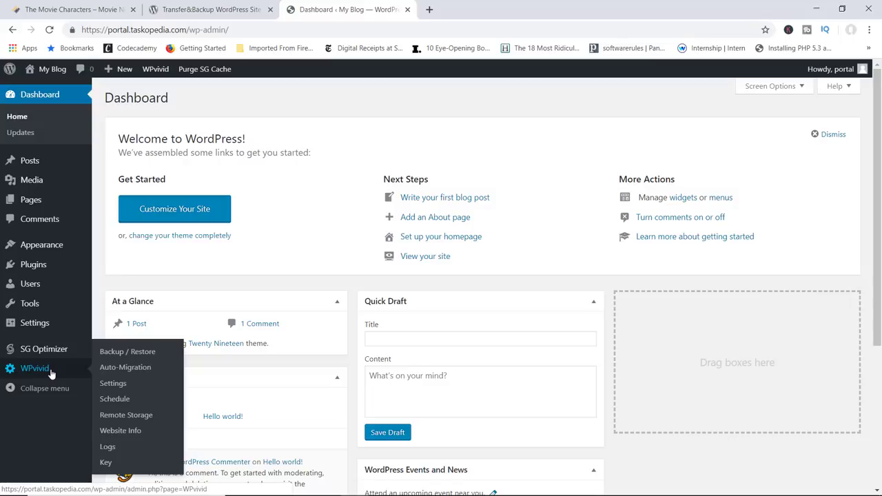
{"action": "left_click", "coordinate": [111, 464]}
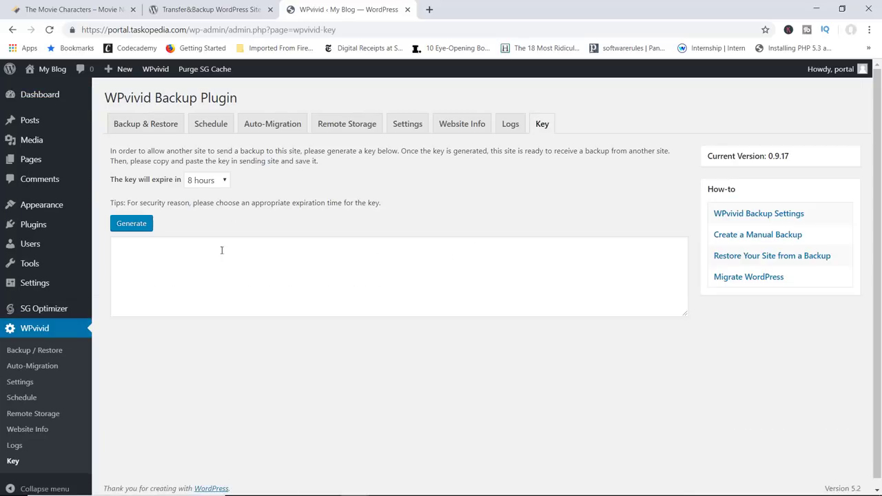
{"action": "left_click", "coordinate": [135, 226]}
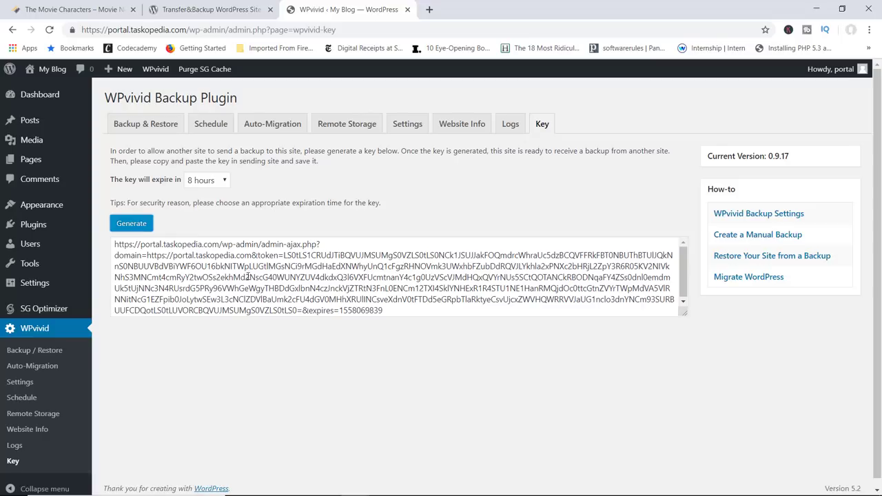
Step: Copy the whole generated site key
{"action": "left_click", "coordinate": [338, 292]}
{"action": "key", "text": "ctrl+a"}
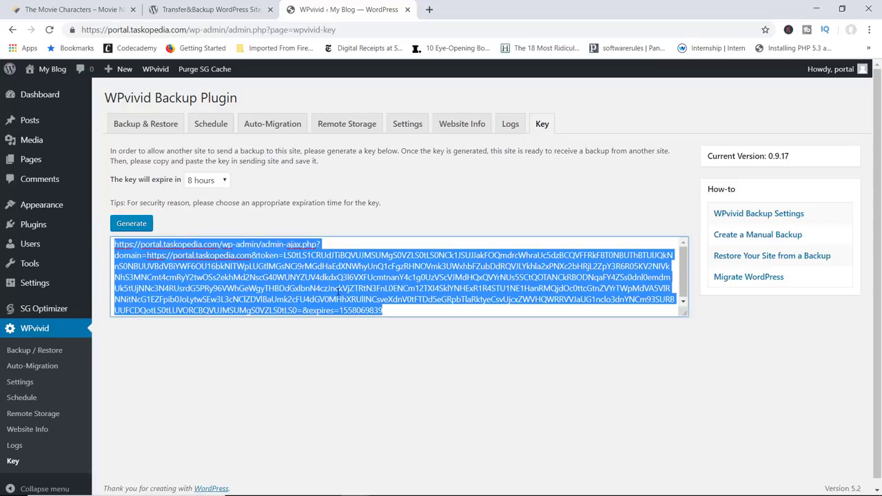
{"action": "right_click", "coordinate": [338, 292]}
{"action": "left_click", "coordinate": [365, 330]}
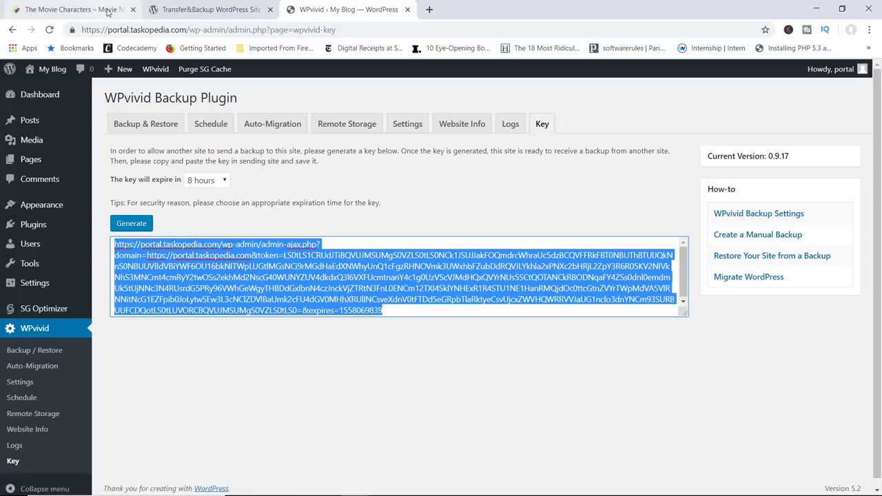
Step: Paste the copied site key into WPvivid's Auto-Migration key field on The Movie Characters site and save it
{"action": "left_click", "coordinate": [72, 9]}
{"action": "left_click", "coordinate": [76, 69]}
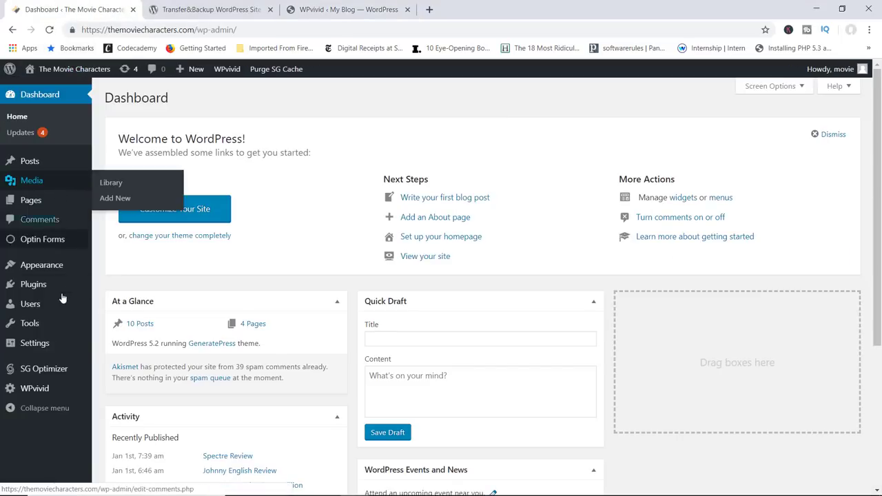
{"action": "mouse_move", "coordinate": [55, 396]}
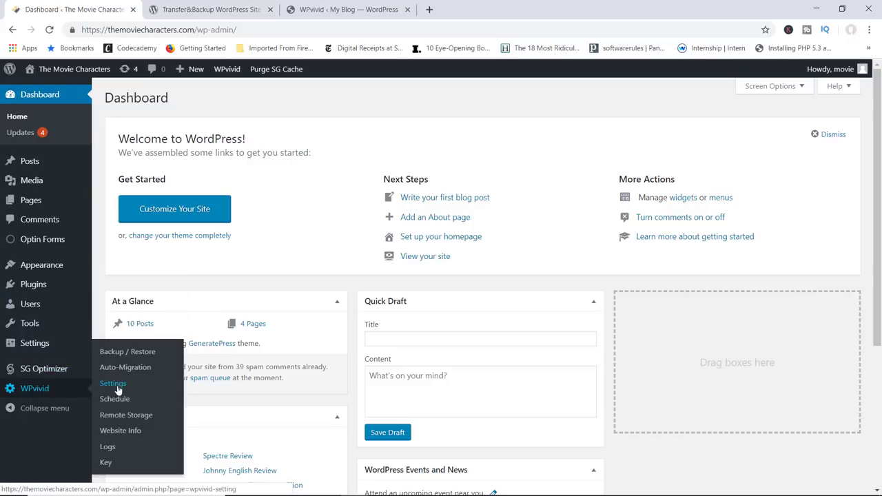
{"action": "left_click", "coordinate": [143, 373]}
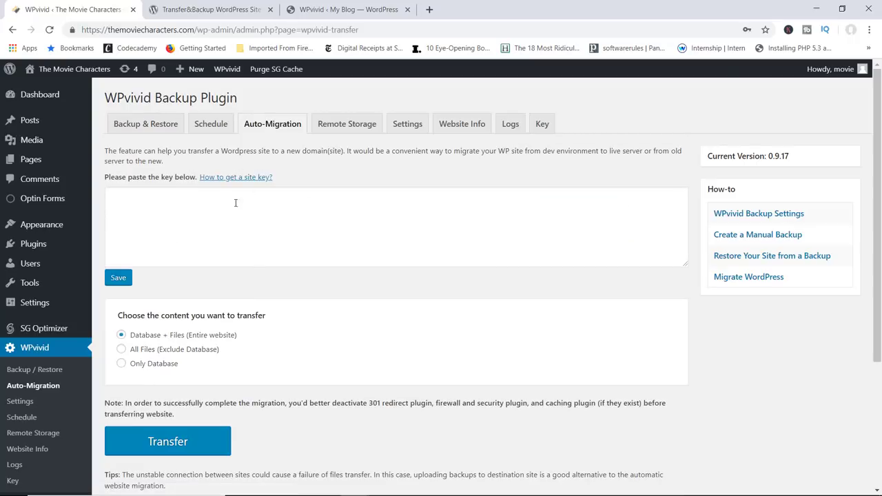
{"action": "left_click", "coordinate": [174, 203]}
{"action": "right_click", "coordinate": [173, 204]}
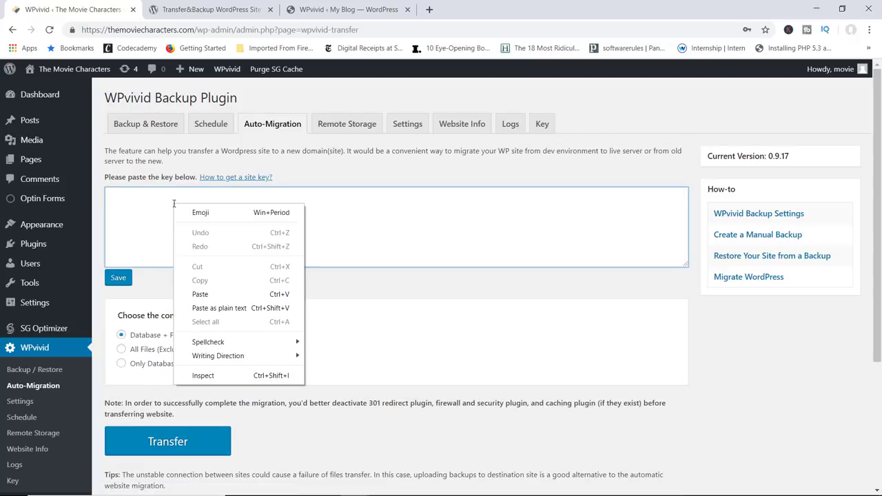
{"action": "left_click", "coordinate": [200, 294]}
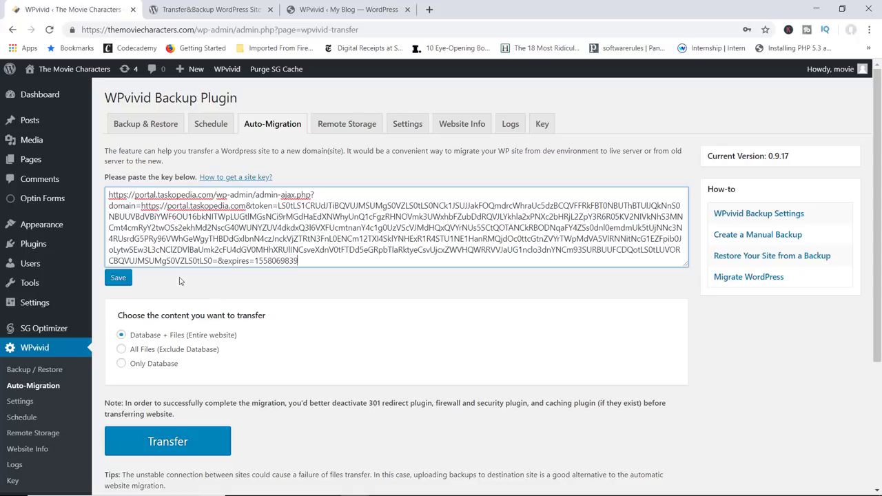
{"action": "left_click", "coordinate": [120, 285]}
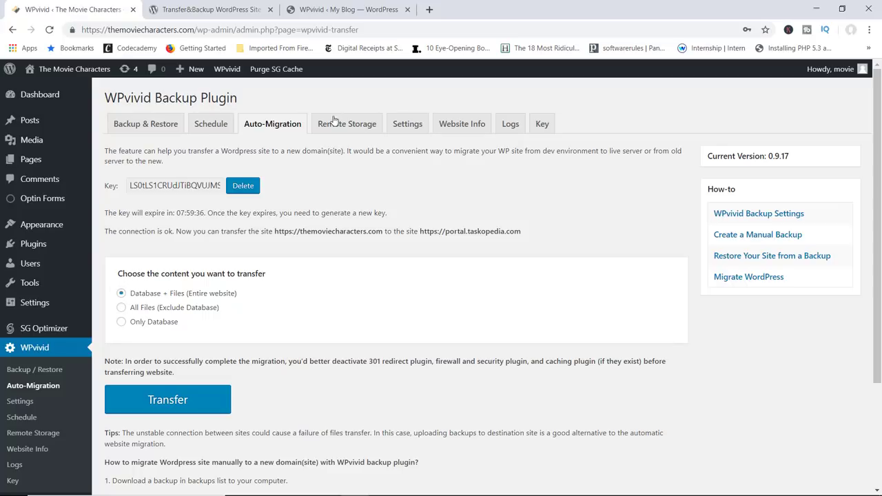
Step: Transfer the entire website, database and files, from The Movie Characters to portal.taskopedia.com
{"action": "left_click", "coordinate": [370, 9]}
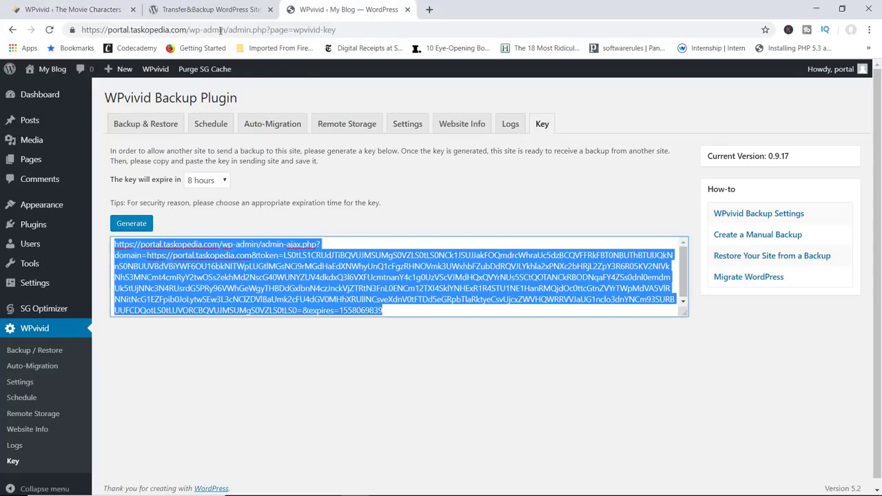
{"action": "left_click", "coordinate": [87, 9]}
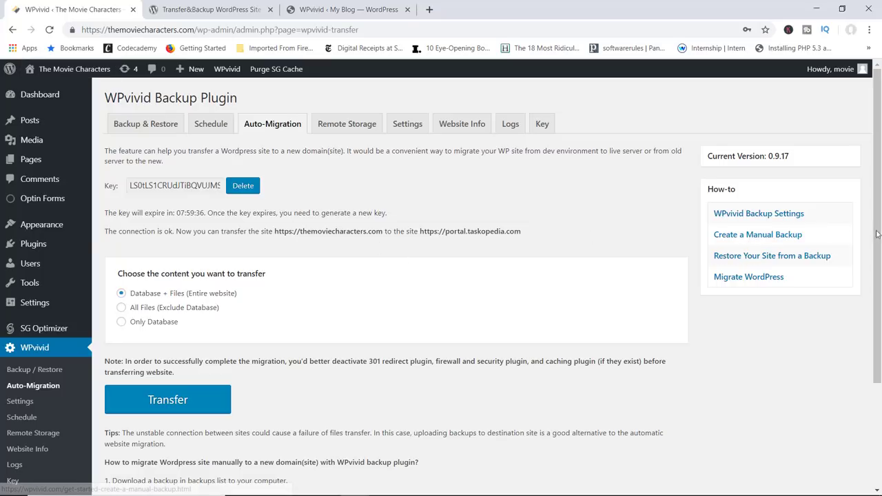
{"action": "scroll", "coordinate": [858, 298], "scroll_direction": "down", "scroll_amount": 2}
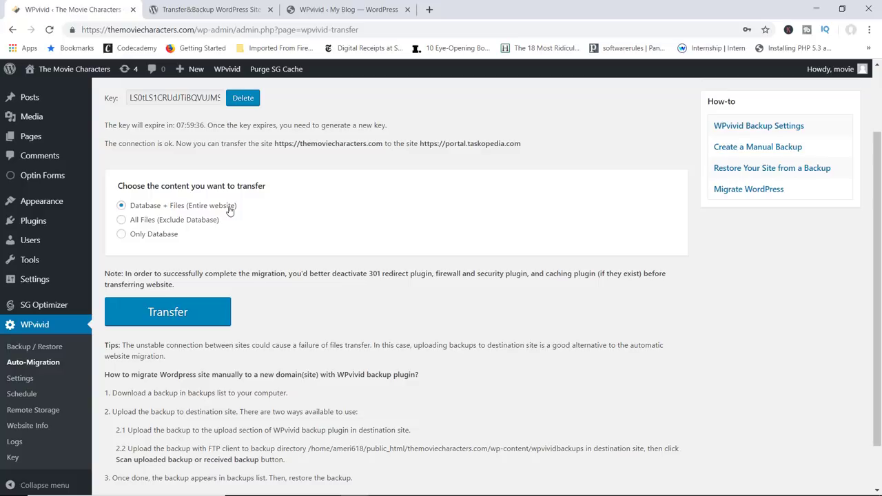
{"action": "left_click", "coordinate": [194, 311]}
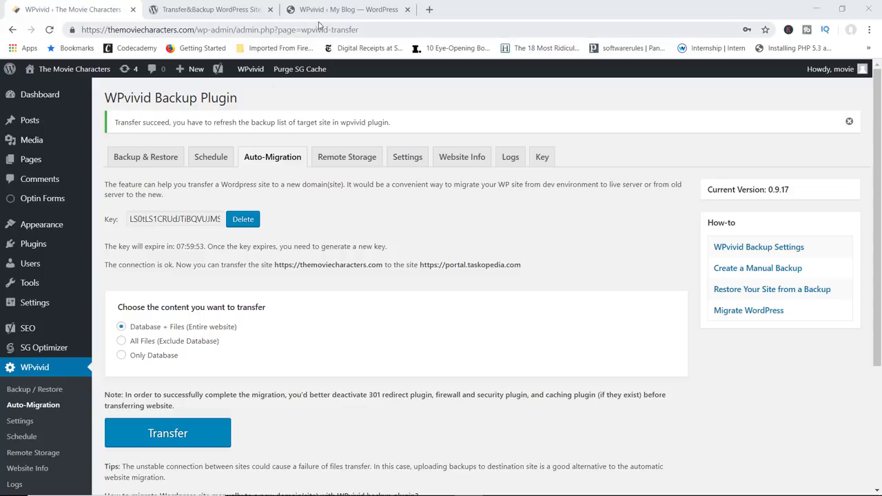
Step: Reload My Blog's WPvivid page and bring up the received migration backup in its backup list
{"action": "left_click", "coordinate": [345, 9]}
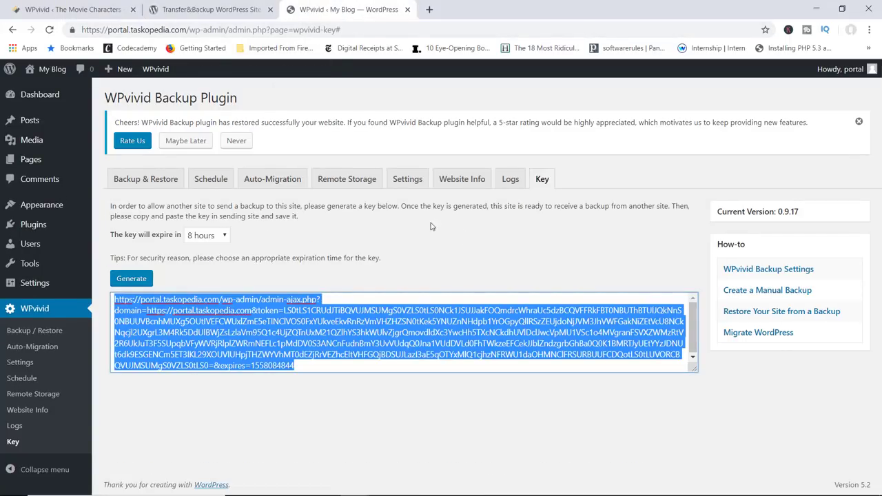
{"action": "left_click", "coordinate": [49, 30]}
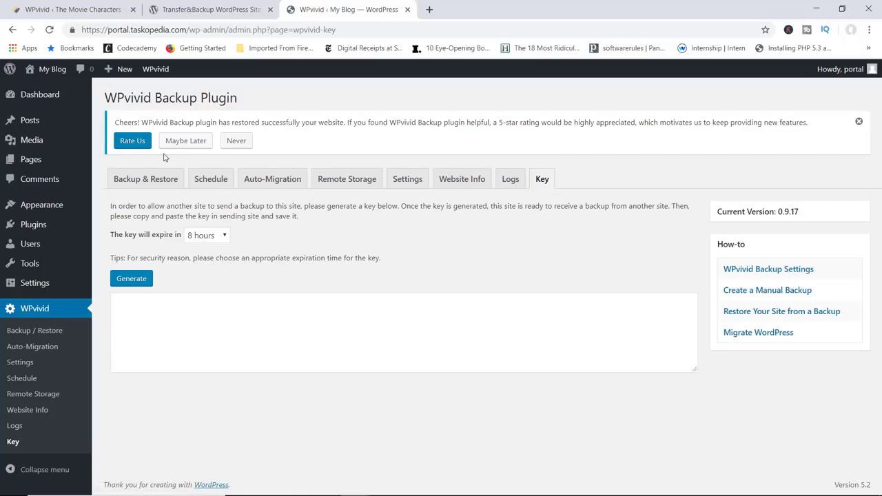
{"action": "left_click", "coordinate": [158, 178]}
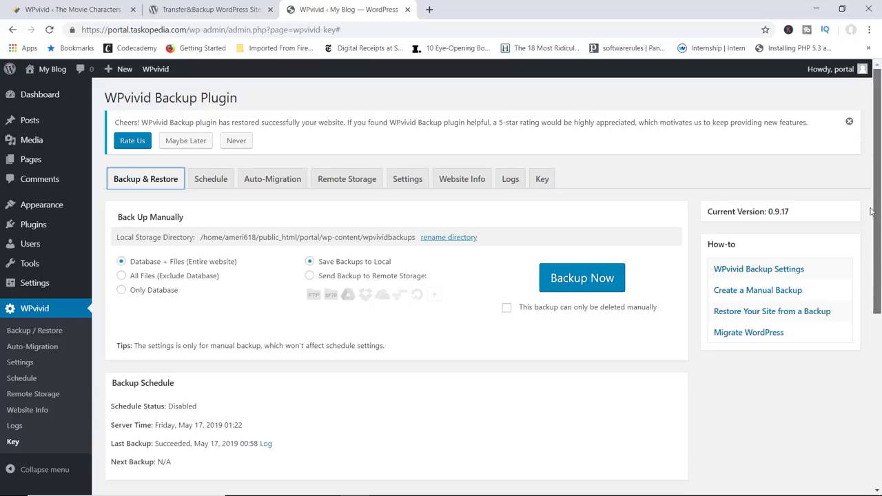
{"action": "scroll", "coordinate": [856, 262], "scroll_direction": "down", "scroll_amount": 2}
{"action": "scroll", "coordinate": [856, 262], "scroll_direction": "down", "scroll_amount": 3}
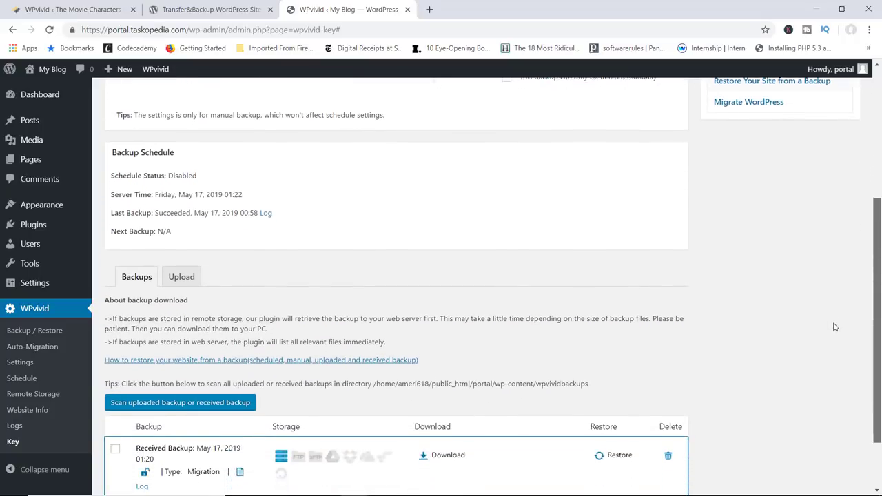
{"action": "scroll", "coordinate": [831, 337], "scroll_direction": "down", "scroll_amount": 1}
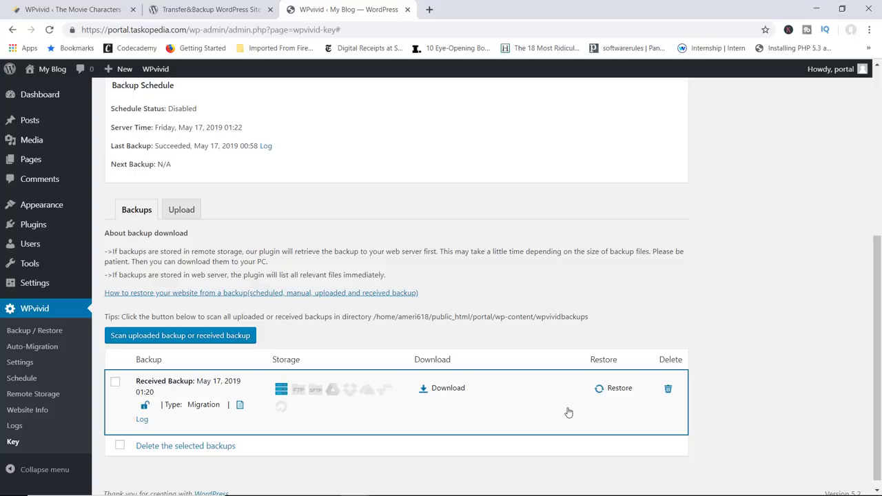
{"action": "left_click", "coordinate": [619, 389]}
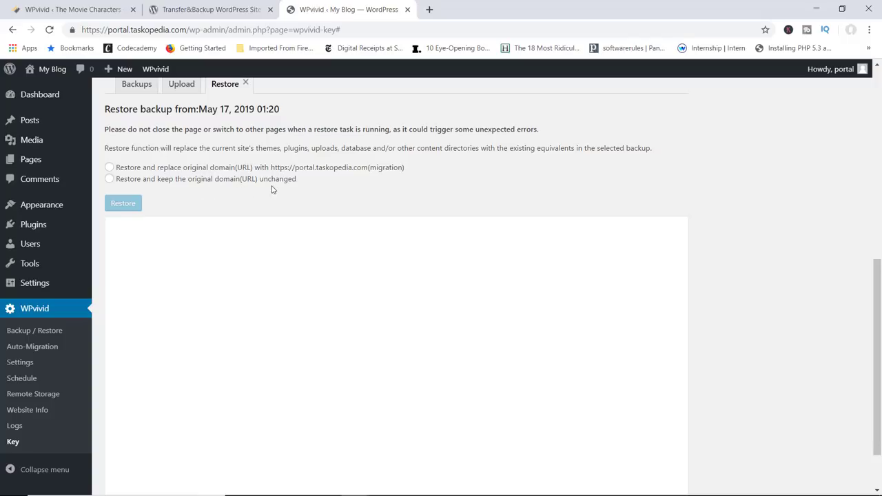
{"action": "left_click", "coordinate": [110, 178]}
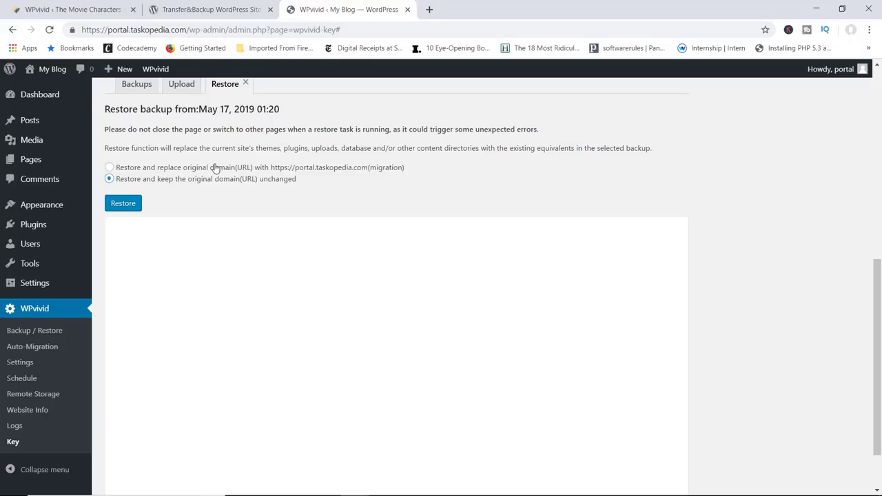
{"action": "left_click", "coordinate": [109, 168]}
{"action": "left_click", "coordinate": [95, 13]}
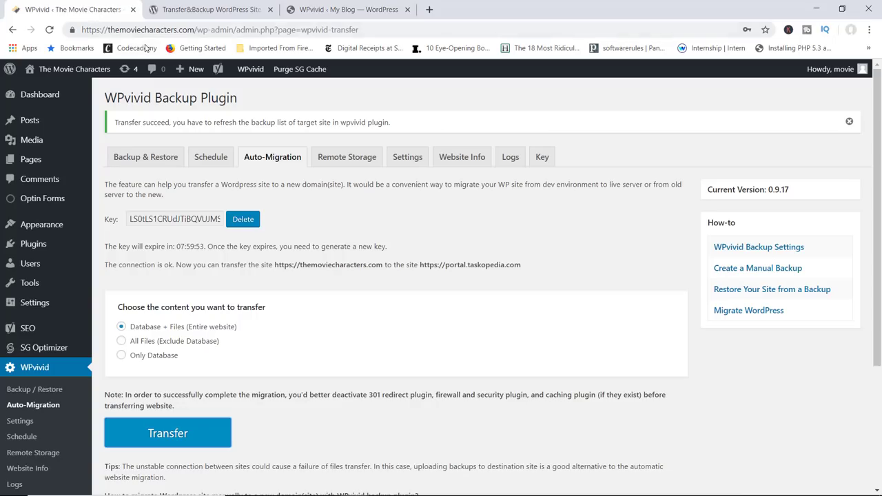
{"action": "left_click", "coordinate": [334, 14]}
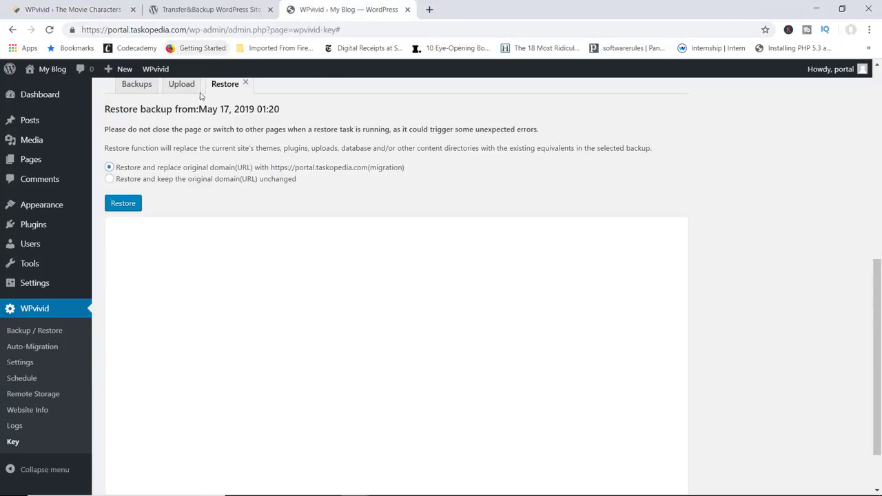
{"action": "left_click", "coordinate": [124, 204]}
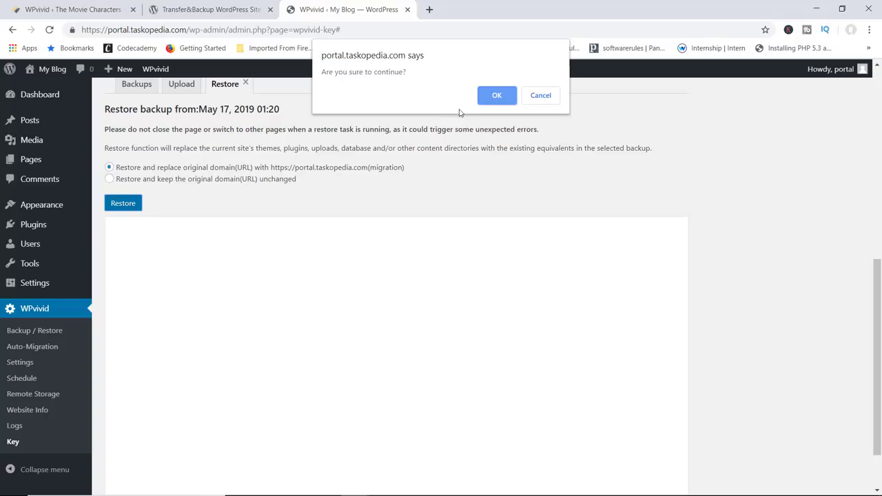
{"action": "left_click", "coordinate": [493, 98]}
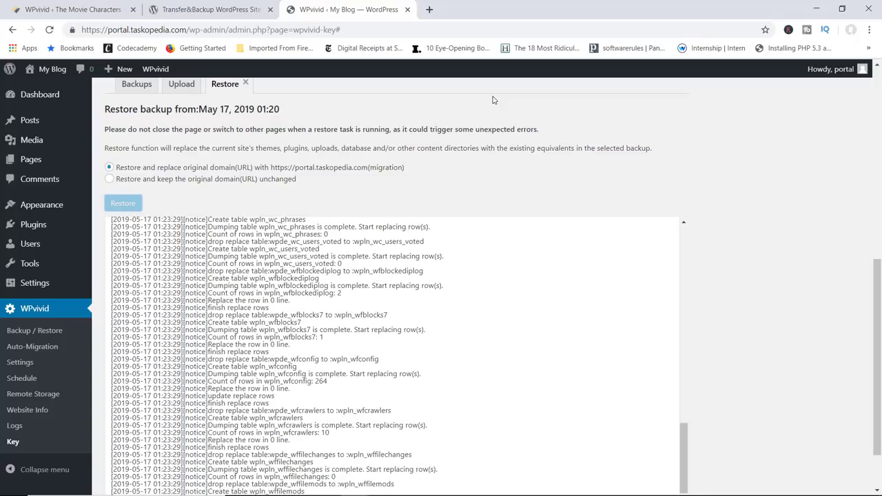
Step: Follow the restore log to the end, dismiss the completion notice and open the home page of portal.taskopedia.com
{"action": "left_click_drag", "start_coordinate": [876, 273], "coordinate": [874, 317]}
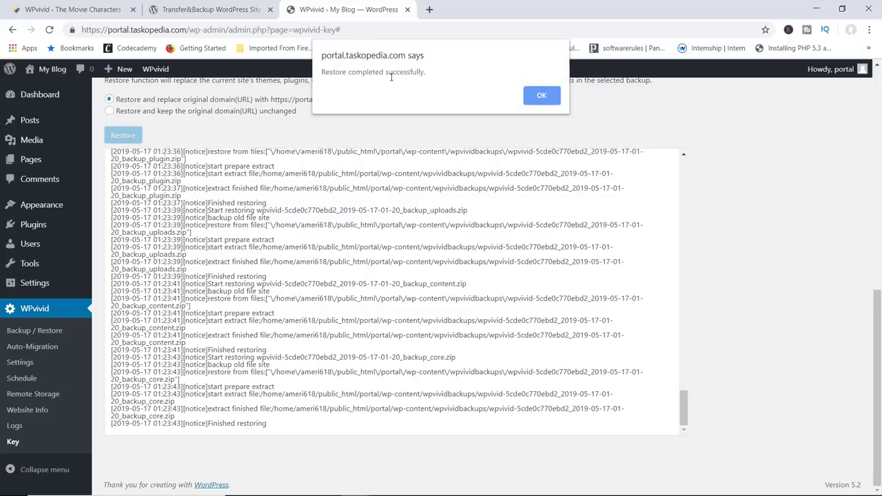
{"action": "left_click", "coordinate": [541, 100]}
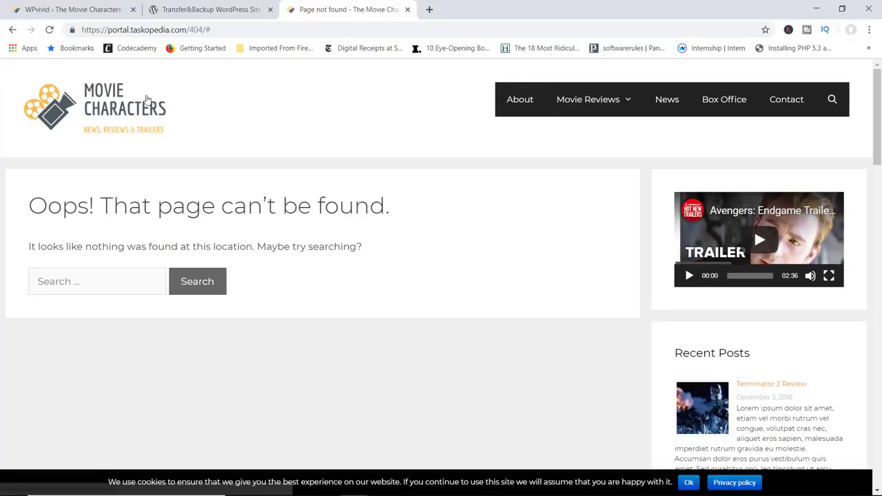
{"action": "left_click", "coordinate": [147, 110]}
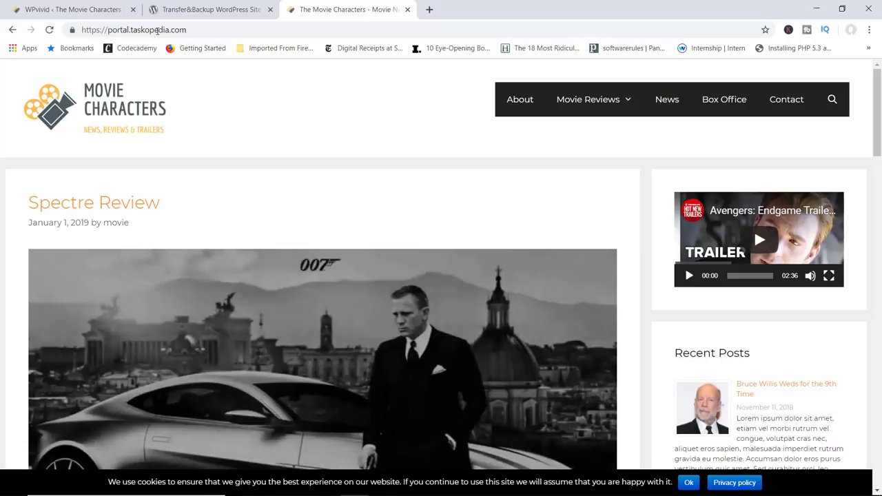
Step: Compare the migrated site's About page on portal.taskopedia.com with the original themoviecharacters.com home page, and look through the About page content
{"action": "left_click", "coordinate": [503, 98]}
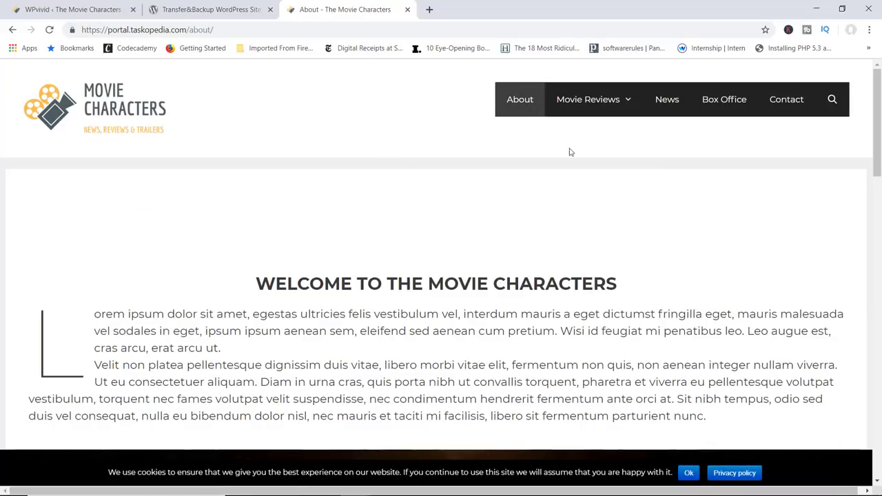
{"action": "left_click", "coordinate": [97, 9]}
{"action": "left_click", "coordinate": [61, 71]}
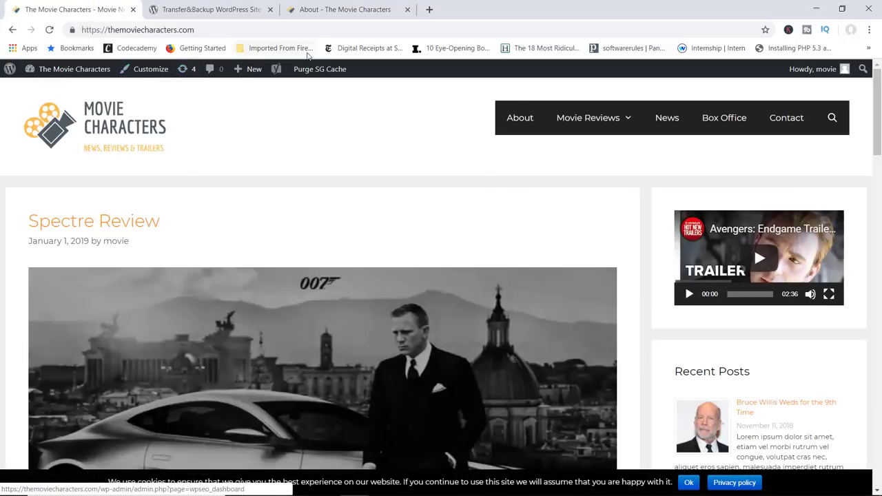
{"action": "left_click", "coordinate": [347, 9]}
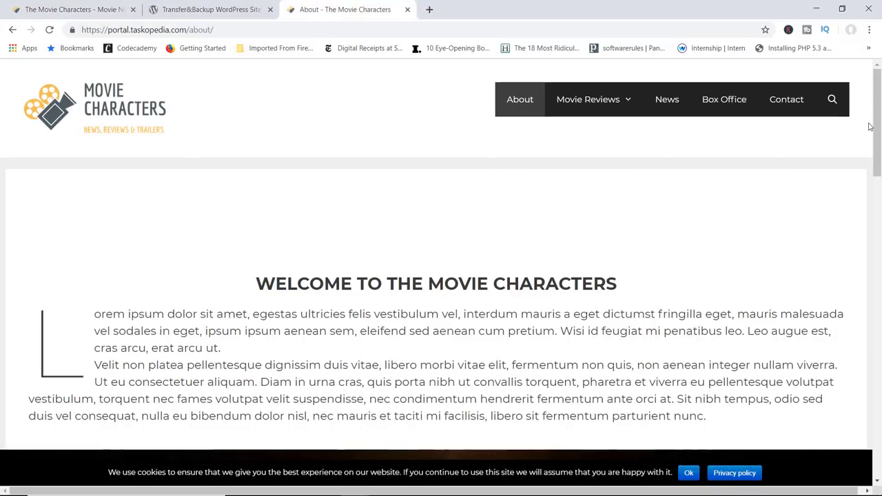
{"action": "left_click_drag", "start_coordinate": [877, 125], "coordinate": [858, 186]}
{"action": "scroll", "coordinate": [827, 268], "scroll_direction": "down", "scroll_amount": 7}
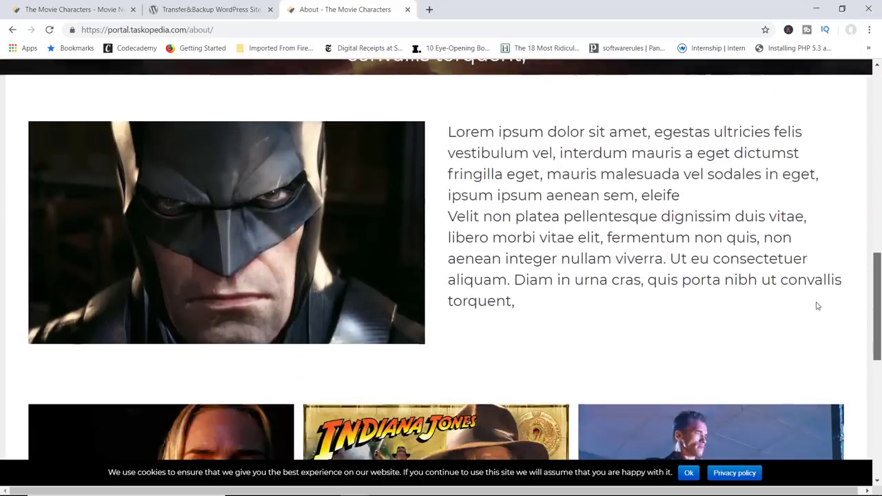
{"action": "scroll", "coordinate": [841, 177], "scroll_direction": "up", "scroll_amount": 10}
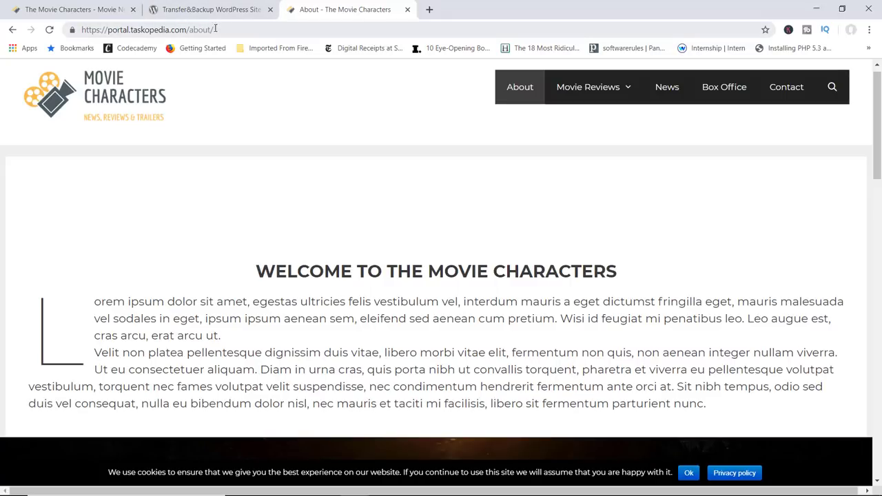
Step: Return to the original Movie Characters site, open its WordPress dashboard and bring up WPvivid's Website Info page
{"action": "left_click", "coordinate": [188, 10]}
{"action": "left_click", "coordinate": [113, 8]}
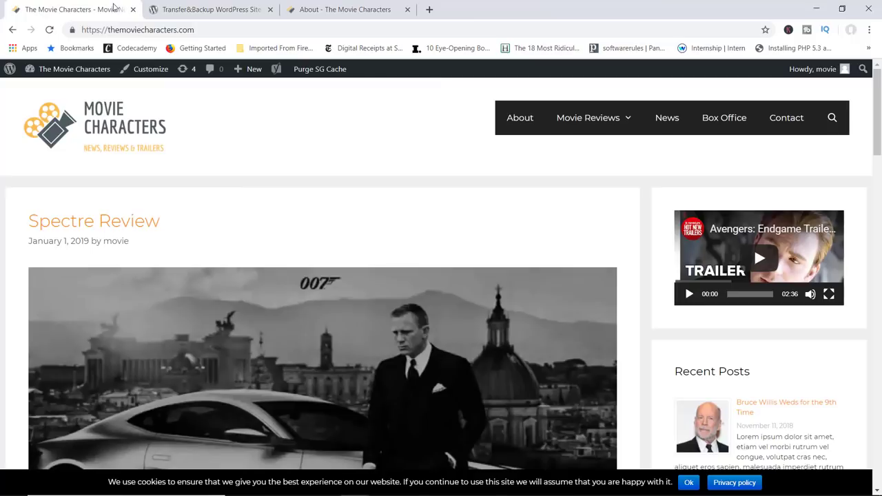
{"action": "left_click", "coordinate": [75, 69]}
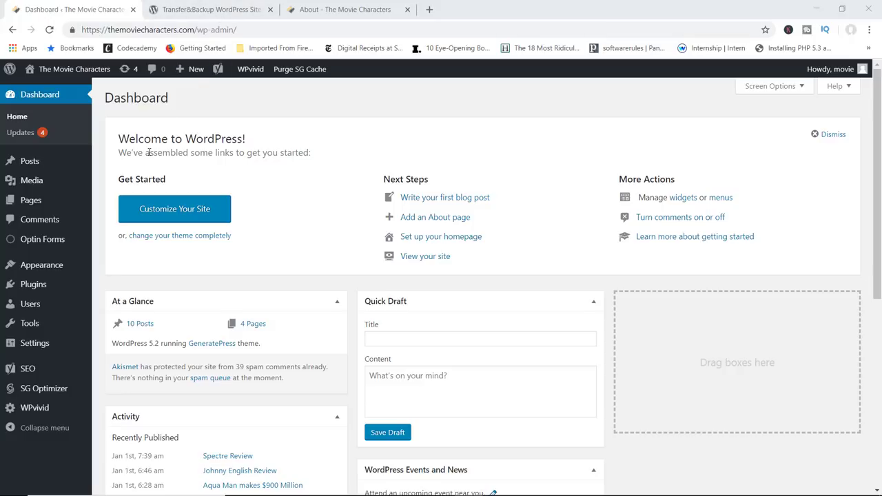
{"action": "left_click", "coordinate": [98, 98]}
{"action": "mouse_move", "coordinate": [58, 408]}
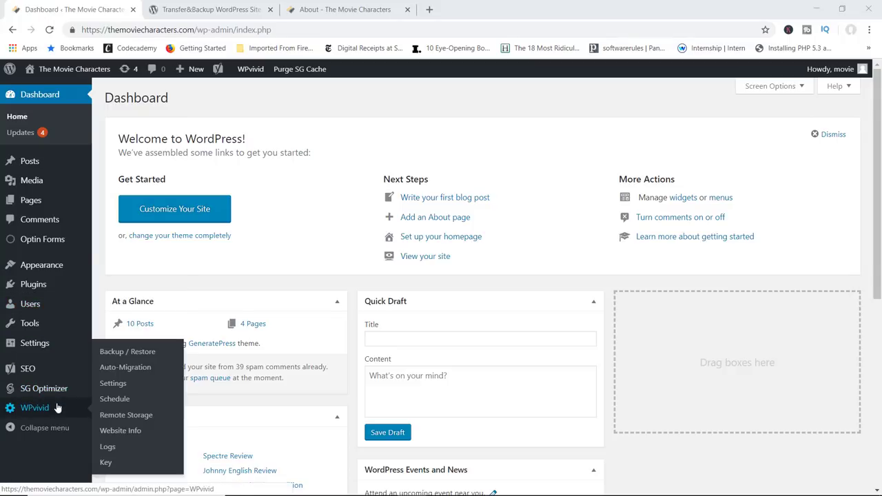
{"action": "left_click", "coordinate": [122, 433]}
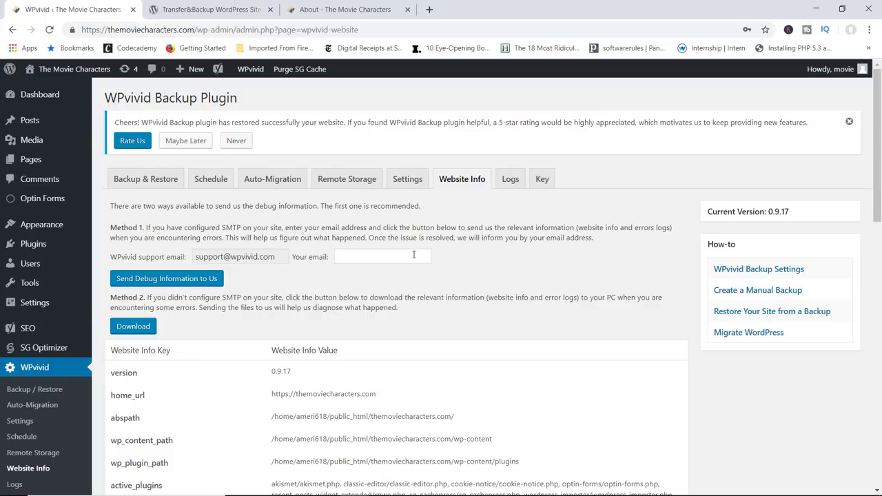
Step: Examine the two methods for sending debug information to WPvivid support and the website info table below them
{"action": "left_click", "coordinate": [393, 256]}
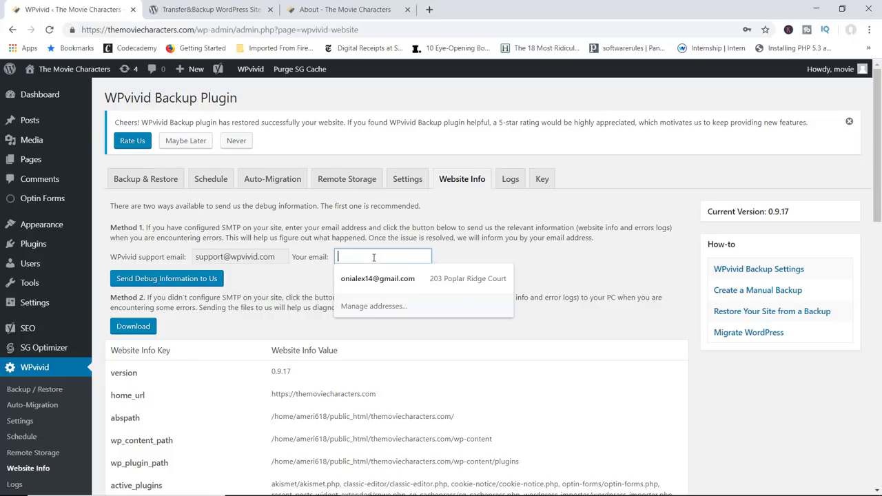
{"action": "left_click", "coordinate": [251, 285]}
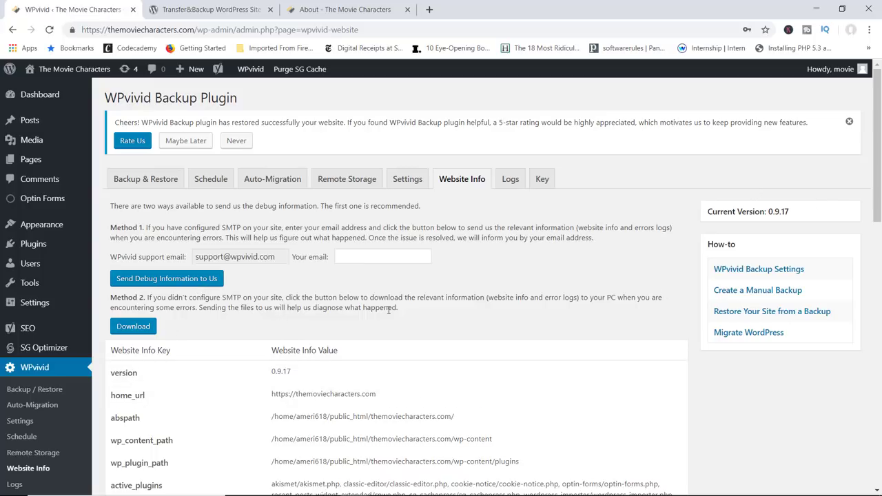
{"action": "scroll", "coordinate": [858, 230], "scroll_direction": "down", "scroll_amount": 5}
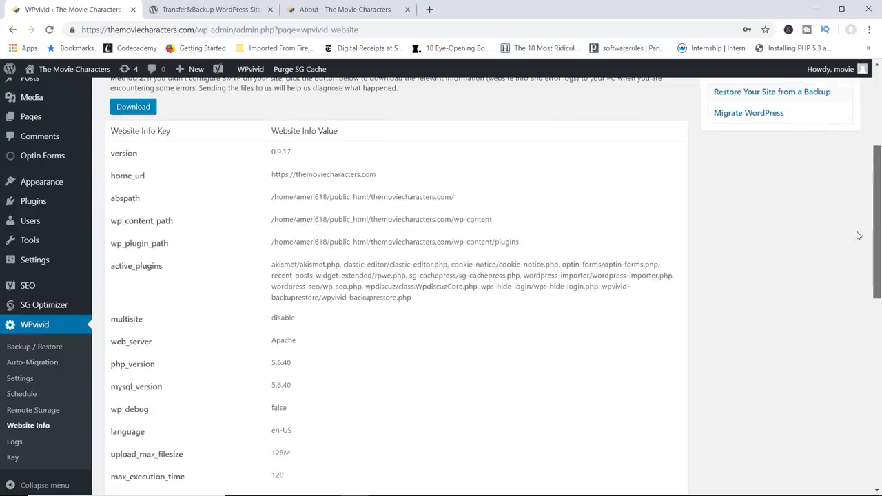
{"action": "scroll", "coordinate": [851, 268], "scroll_direction": "up", "scroll_amount": 6}
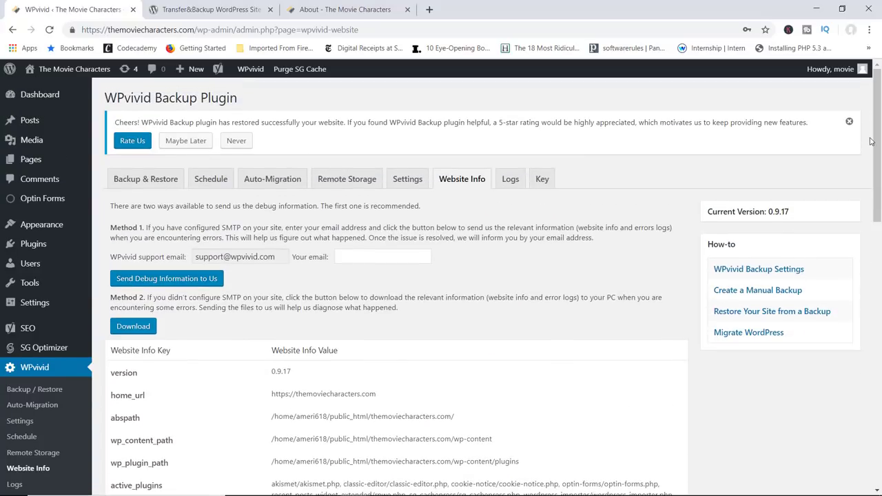
Step: Review the WPvivid Backup Plugin page on wordpress.org, covering its description, core features, supported cloud storage and site transfer process
{"action": "left_click", "coordinate": [207, 8]}
{"action": "scroll", "coordinate": [878, 106], "scroll_direction": "down", "scroll_amount": 1}
{"action": "left_click_drag", "start_coordinate": [878, 107], "coordinate": [864, 137]}
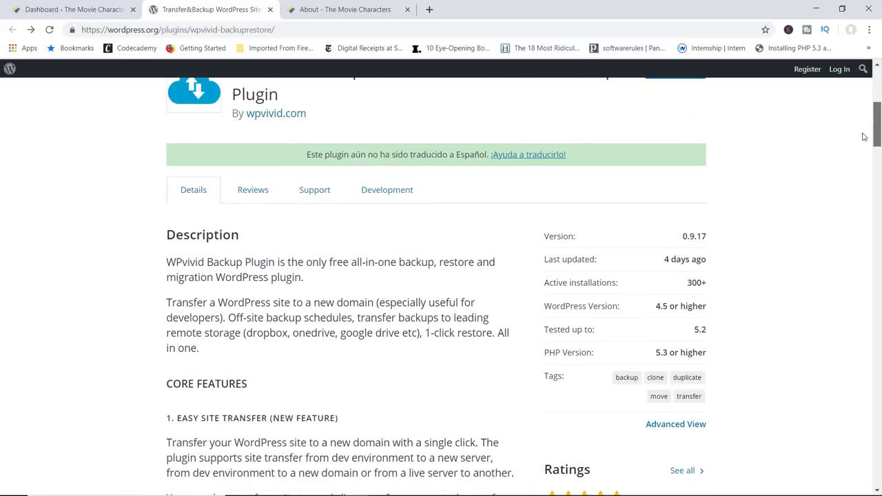
{"action": "scroll", "coordinate": [864, 136], "scroll_direction": "up", "scroll_amount": 1}
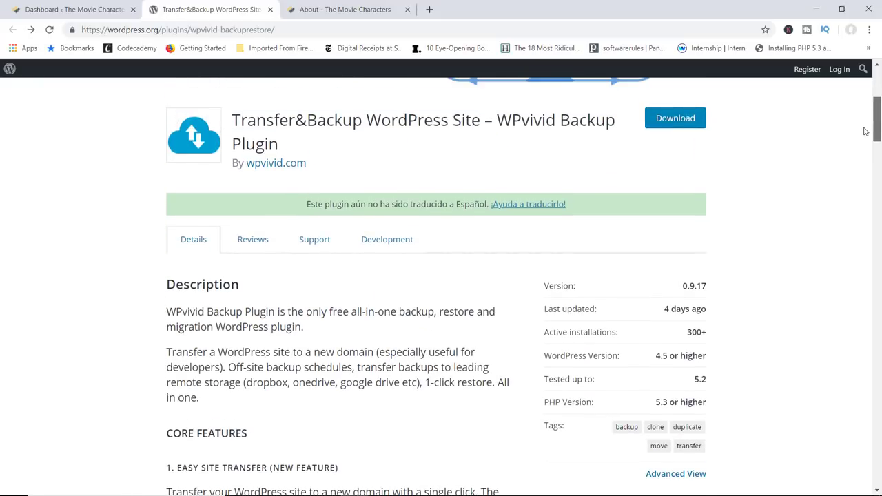
{"action": "scroll", "coordinate": [866, 131], "scroll_direction": "down", "scroll_amount": 1}
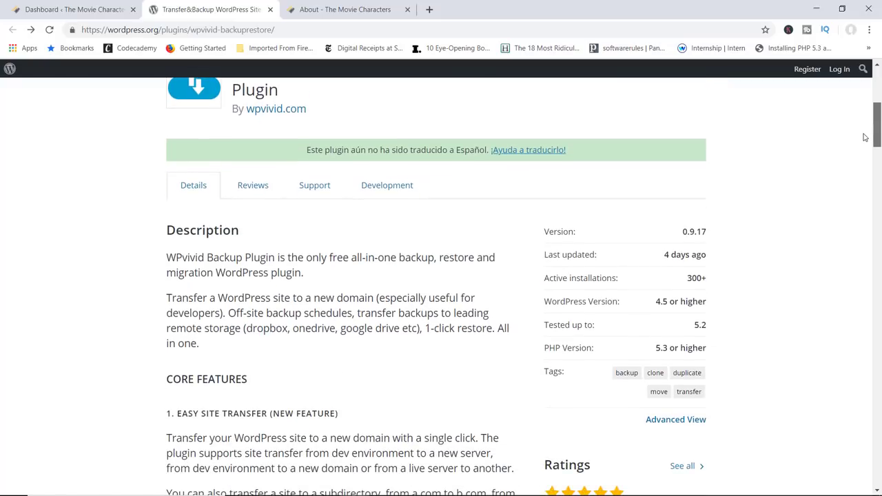
{"action": "scroll", "coordinate": [865, 136], "scroll_direction": "down", "scroll_amount": 5}
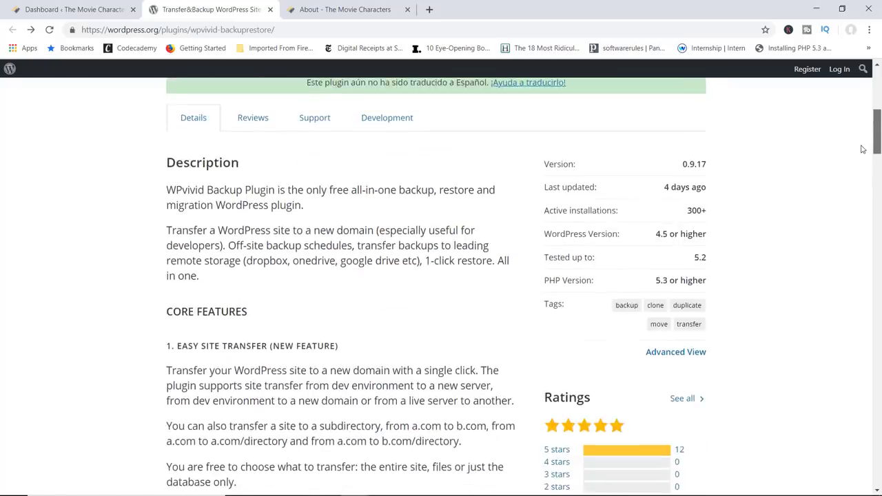
{"action": "scroll", "coordinate": [854, 179], "scroll_direction": "down", "scroll_amount": 4}
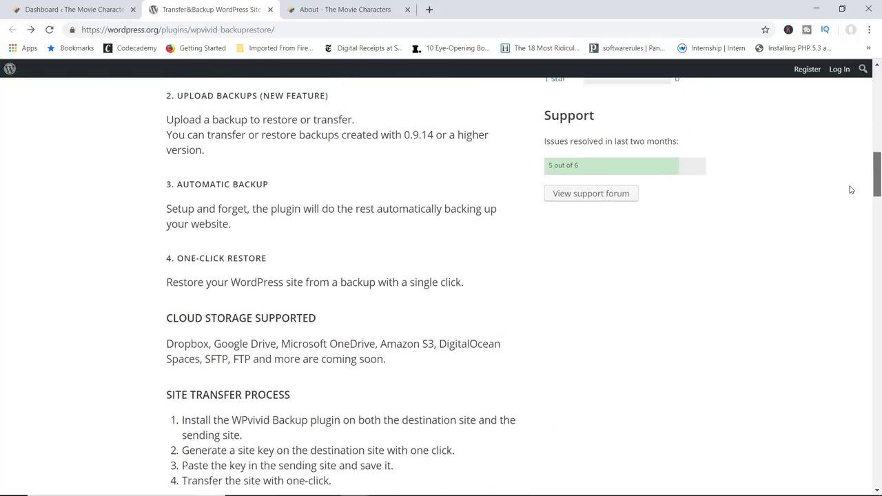
{"action": "scroll", "coordinate": [850, 187], "scroll_direction": "up", "scroll_amount": 6}
{"action": "scroll", "coordinate": [860, 144], "scroll_direction": "up", "scroll_amount": 5}
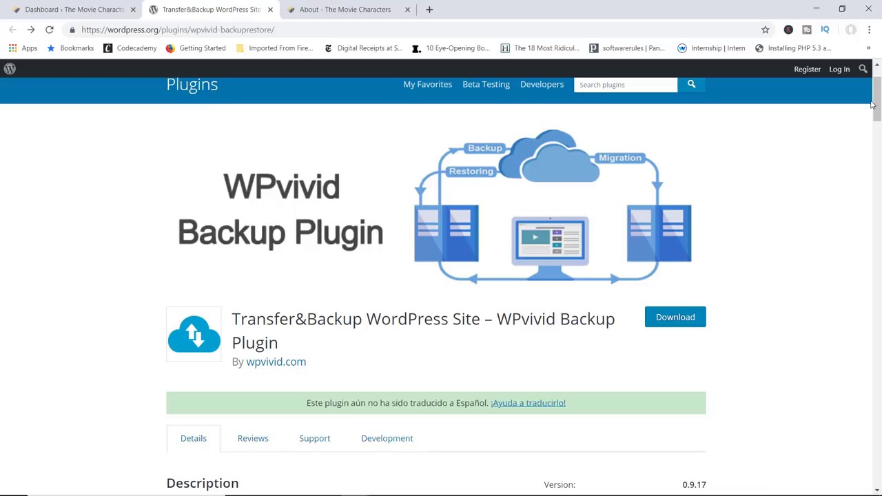
{"action": "left_click_drag", "start_coordinate": [873, 104], "coordinate": [870, 115]}
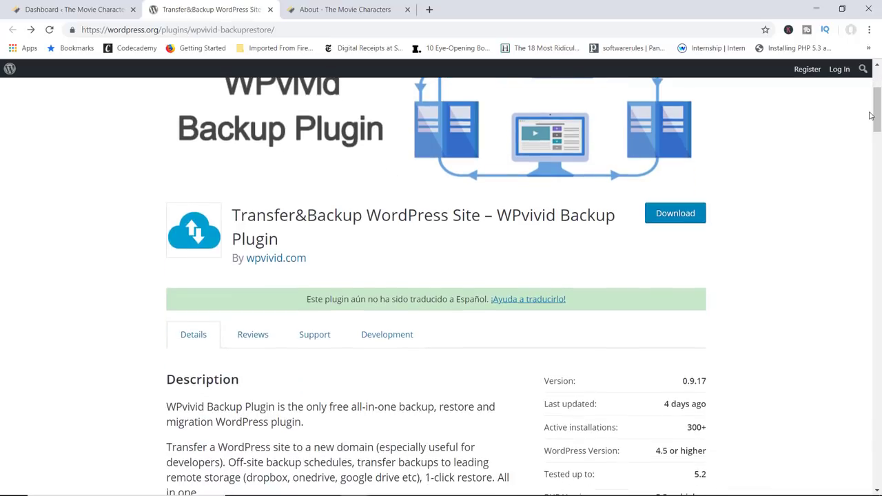